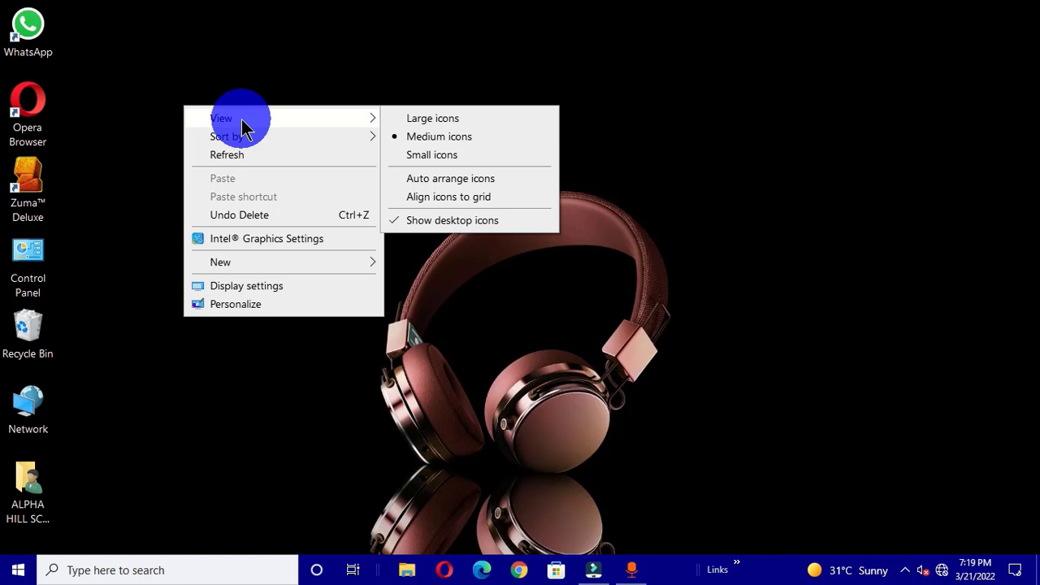
- Open File Explorer and go to H:\SCHOLES 2\JONAS BECE QUESTIONS\TEST DOCUMENTS
{"action": "left_click", "coordinate": [406, 569]}
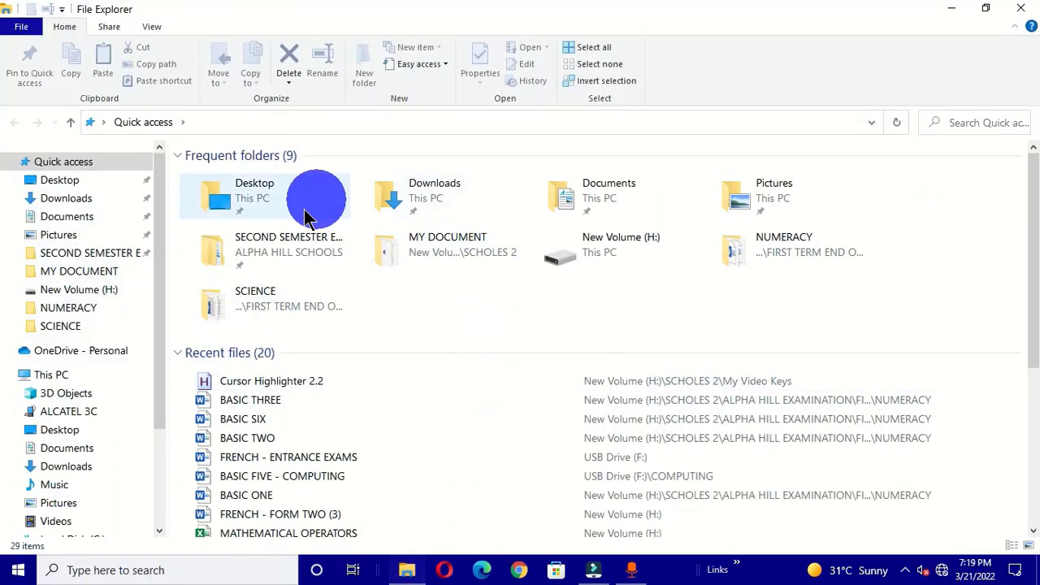
{"action": "left_click_drag", "start_coordinate": [159, 182], "coordinate": [171, 331]}
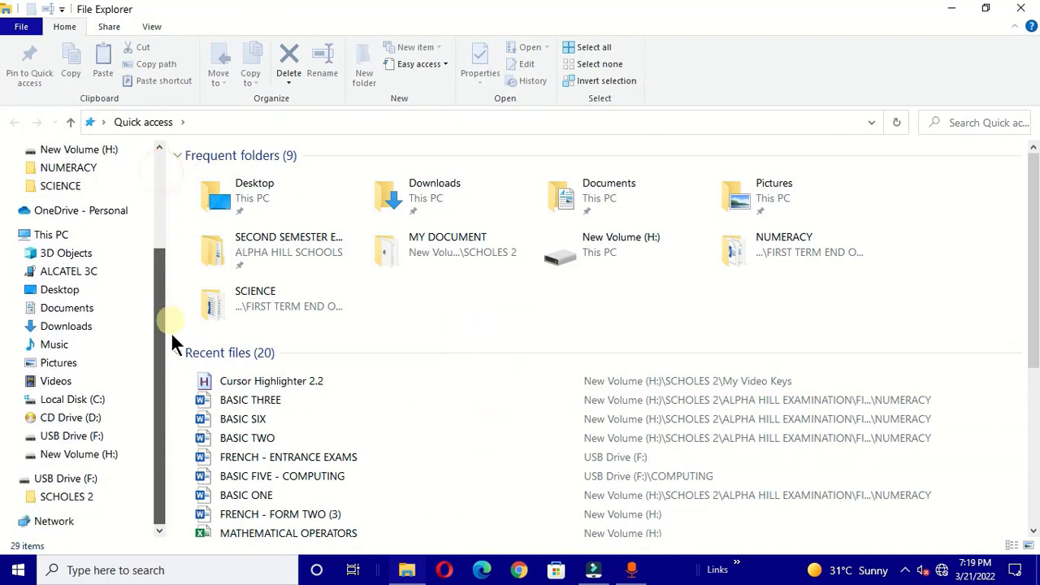
{"action": "left_click", "coordinate": [78, 463]}
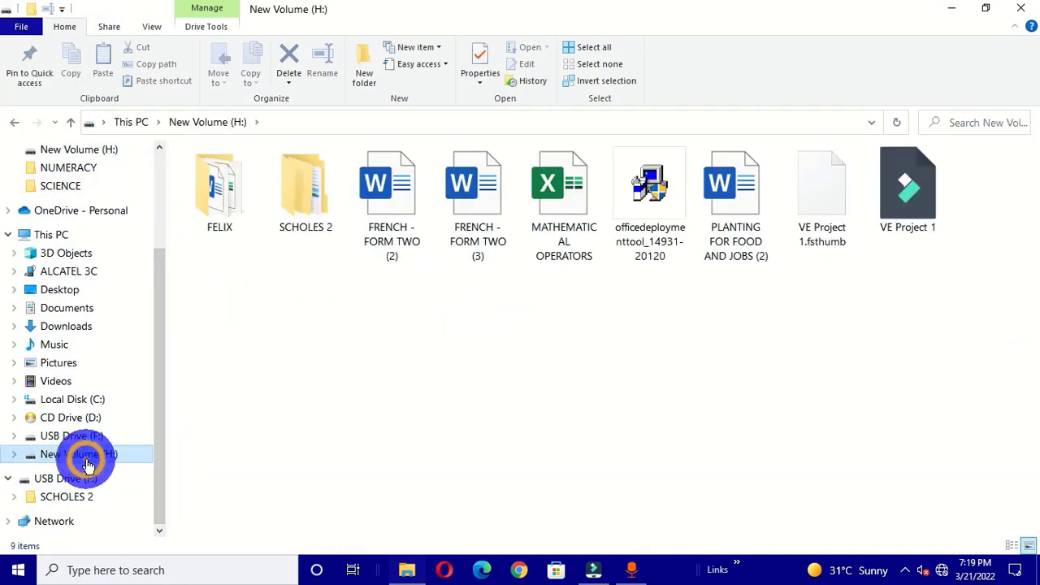
{"action": "double_click", "coordinate": [307, 186]}
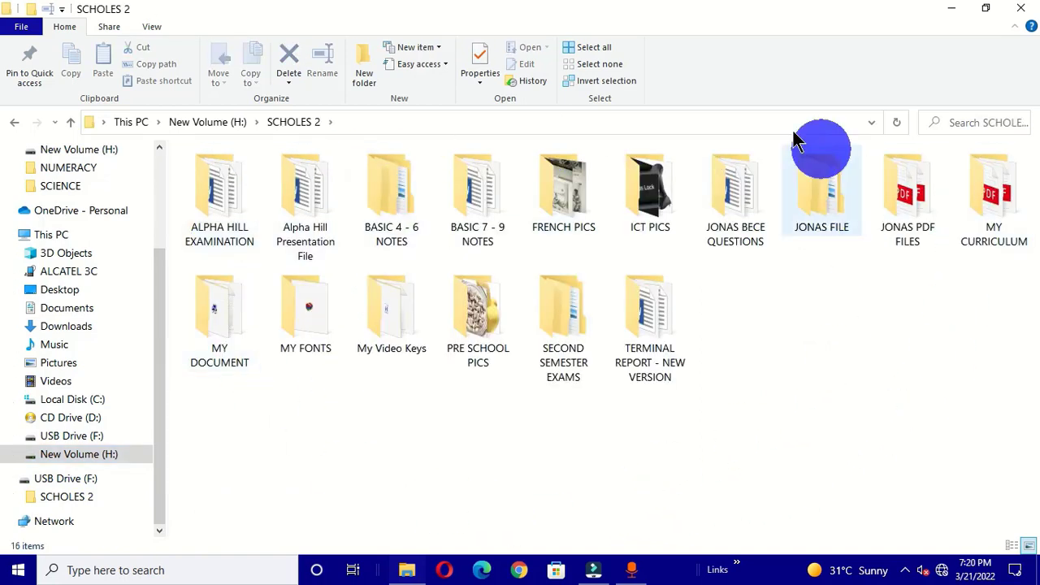
{"action": "double_click", "coordinate": [736, 200]}
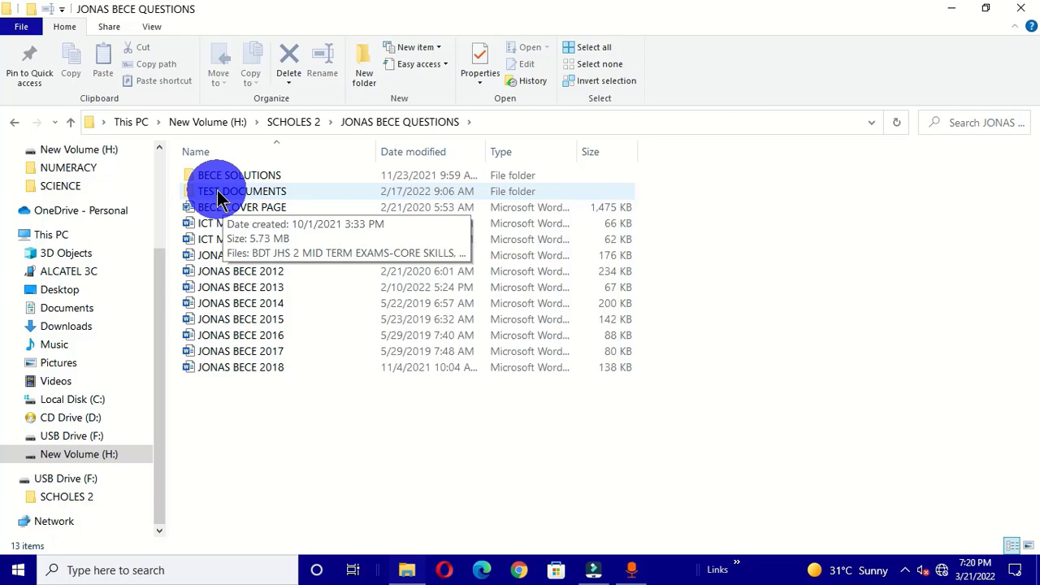
{"action": "double_click", "coordinate": [217, 195]}
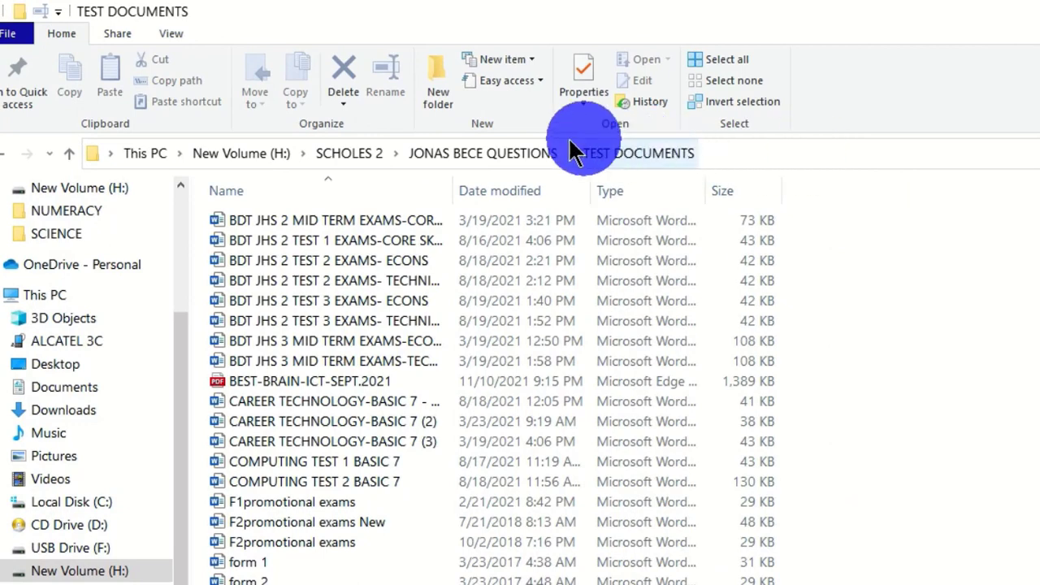
- Select the address-bar path H:\SCHOLES 2\JONAS BECE QUESTIONS\TEST DOCUMENTS and copy it to the clipboard
{"action": "left_click", "coordinate": [754, 156]}
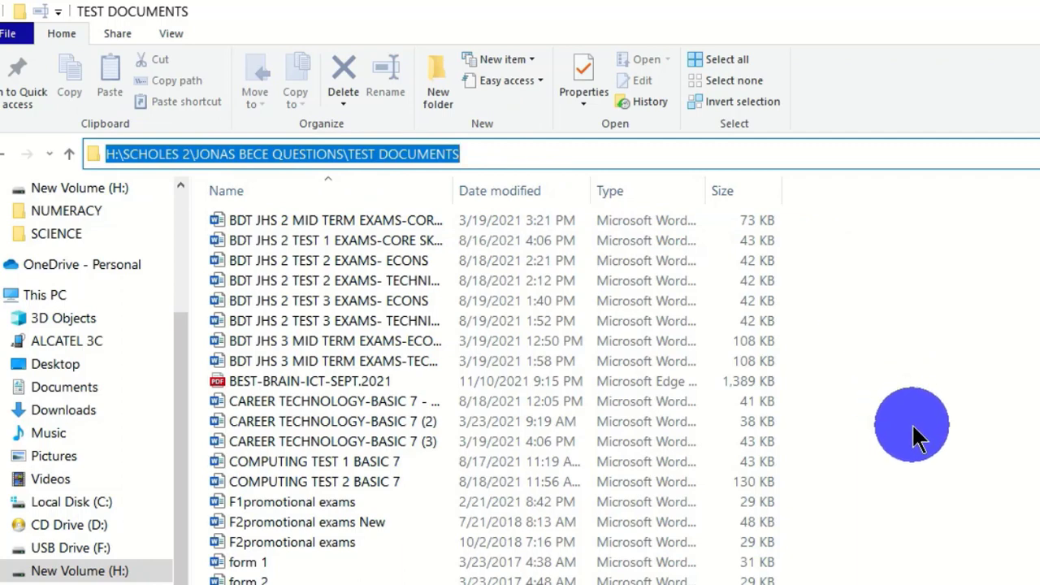
{"action": "left_click", "coordinate": [912, 423]}
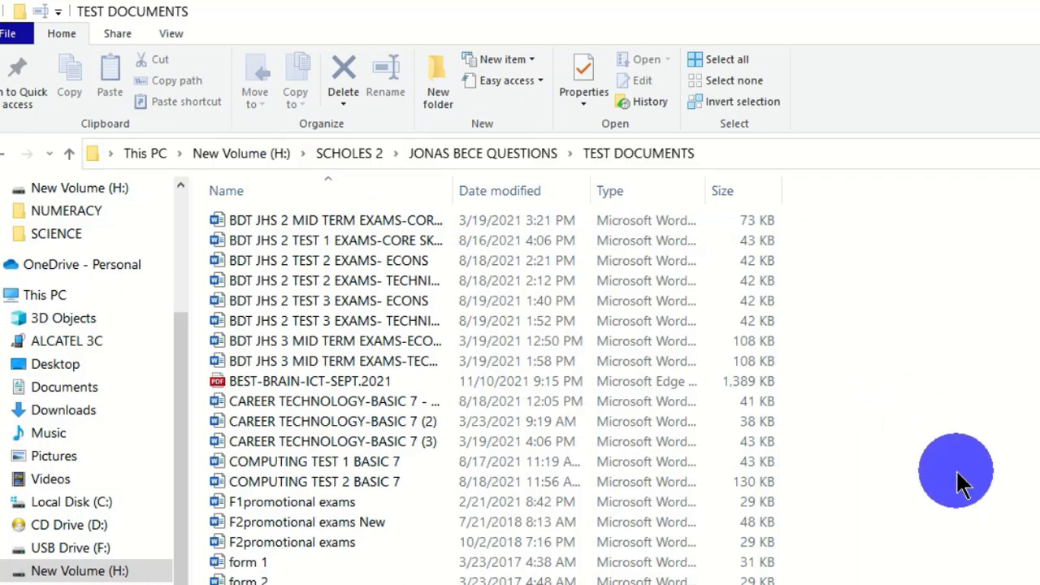
{"action": "key", "text": "alt+d"}
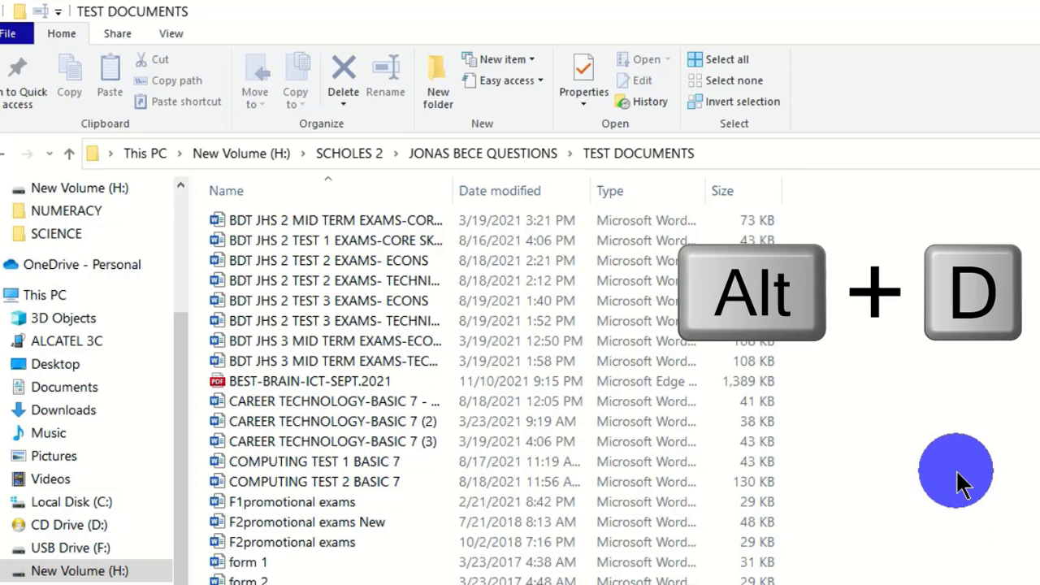
{"action": "key", "text": "alt+d"}
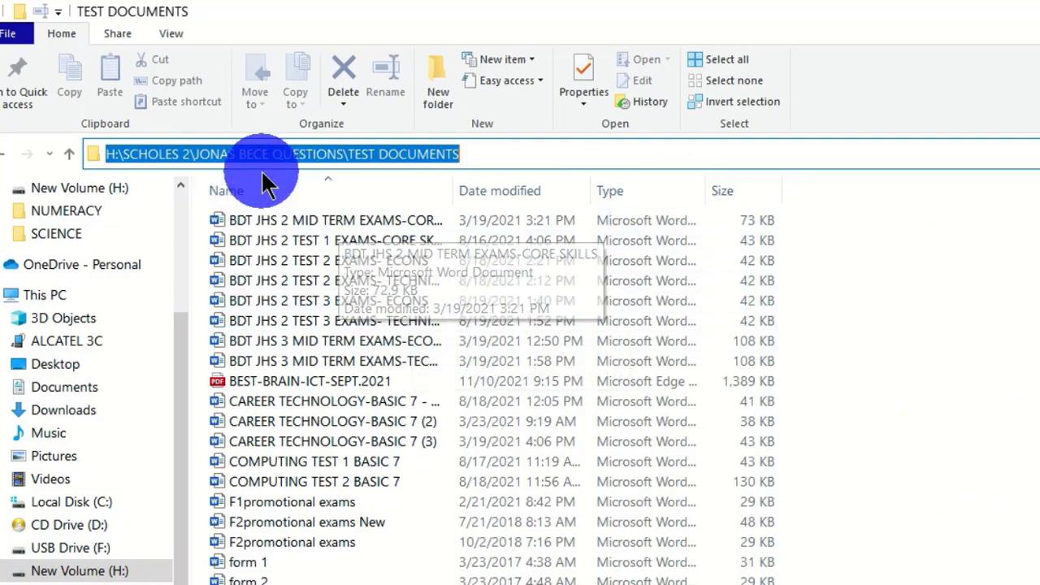
{"action": "right_click", "coordinate": [239, 156]}
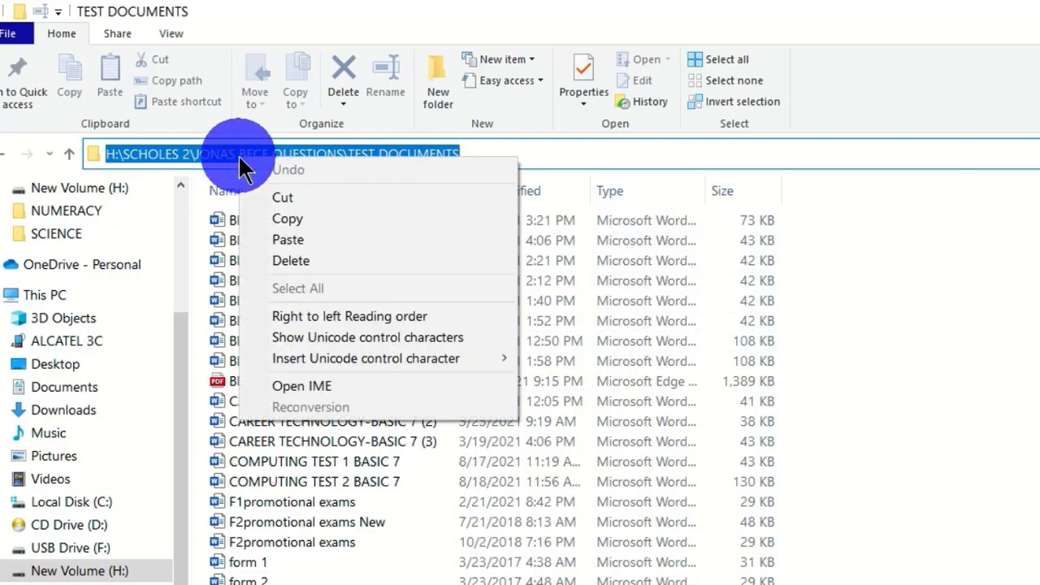
{"action": "left_click", "coordinate": [487, 225]}
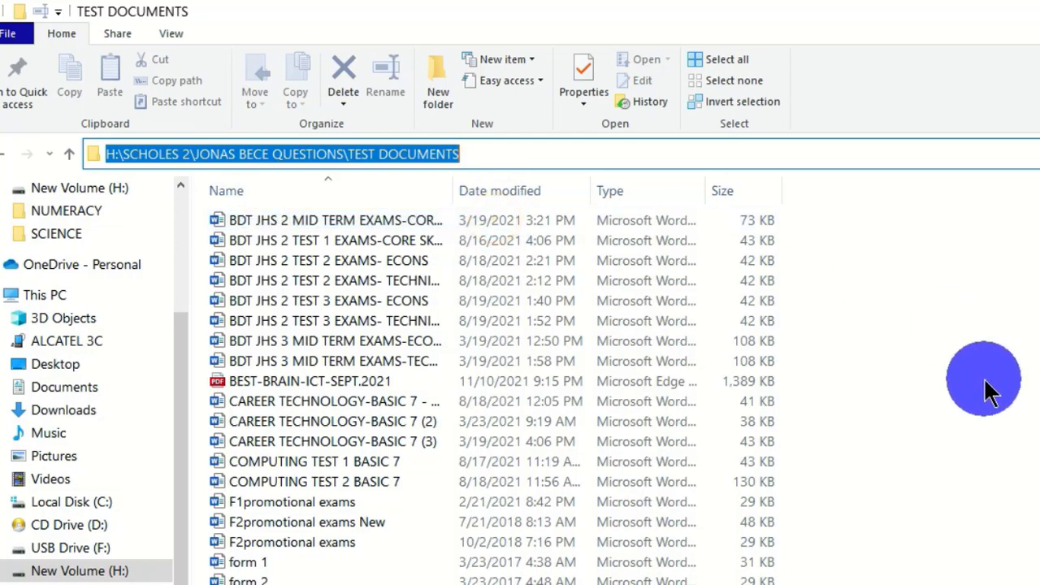
{"action": "key", "text": "ctrl+c"}
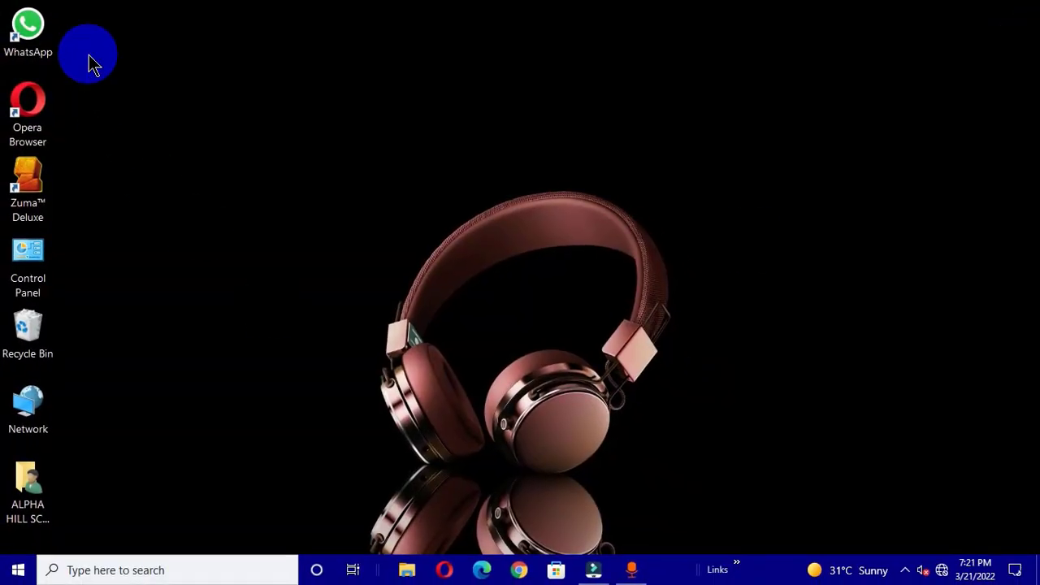
- Refresh the desktop, then create a new text document on it named Mine
{"action": "right_click", "coordinate": [90, 58]}
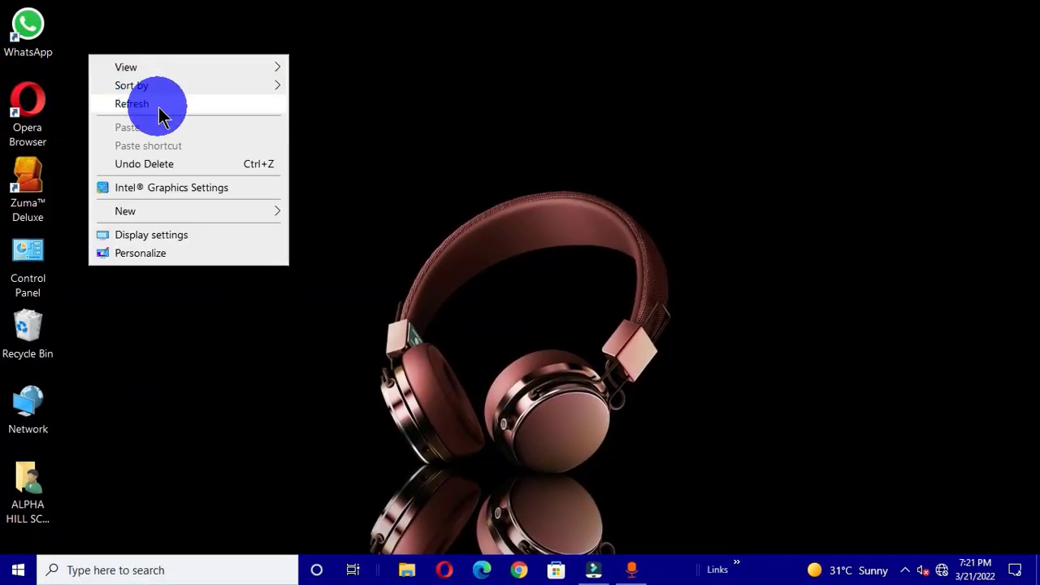
{"action": "left_click", "coordinate": [157, 104]}
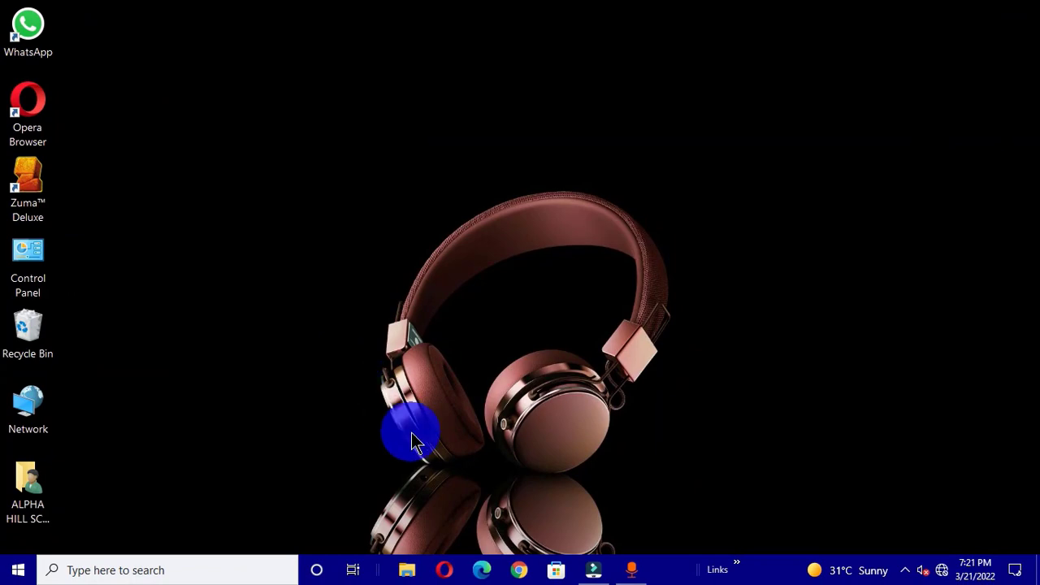
{"action": "right_click", "coordinate": [104, 33]}
{"action": "mouse_move", "coordinate": [171, 195]}
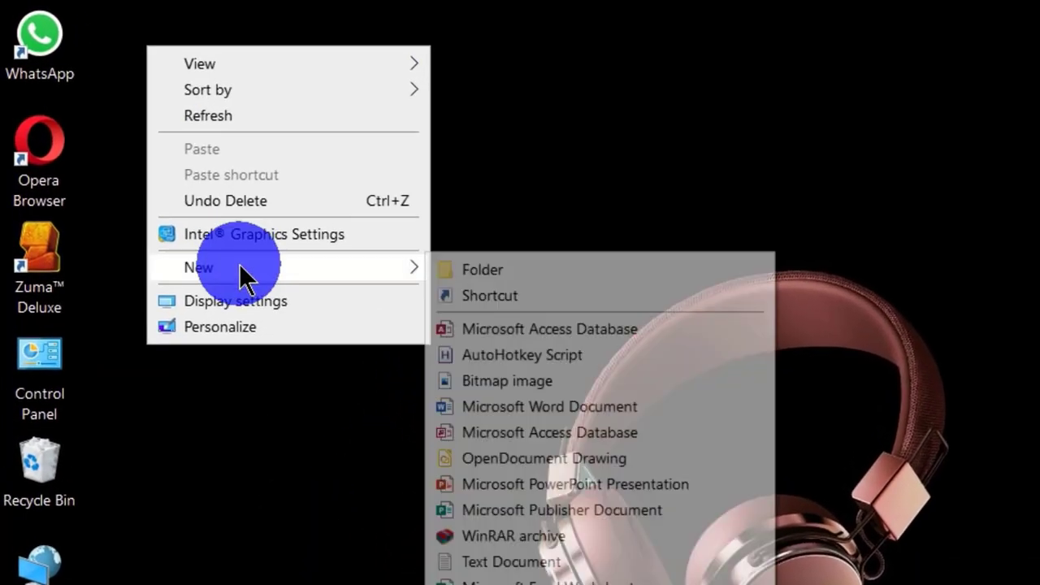
{"action": "left_click", "coordinate": [520, 562]}
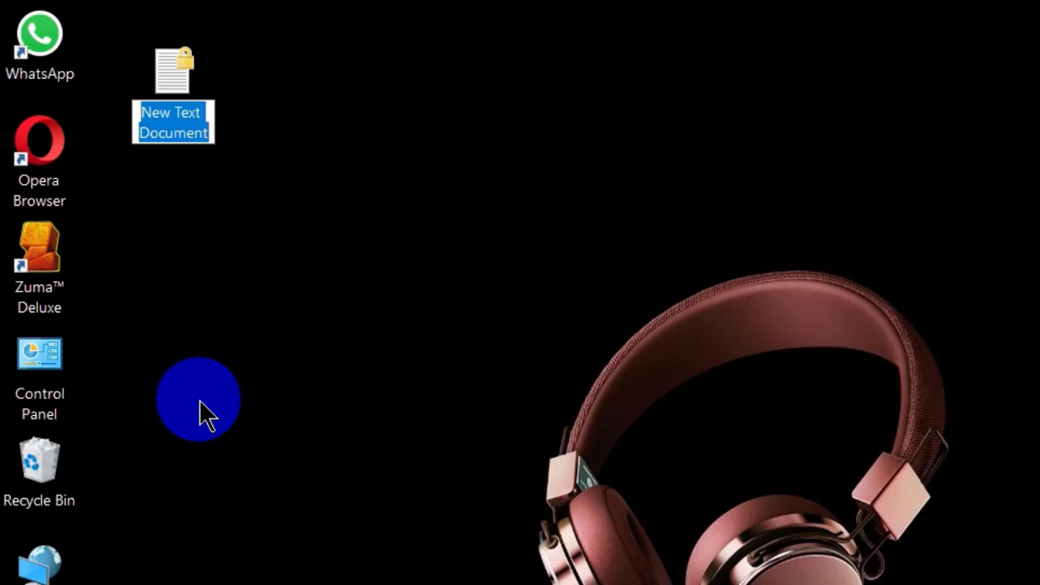
{"action": "type", "text": "Mine"}
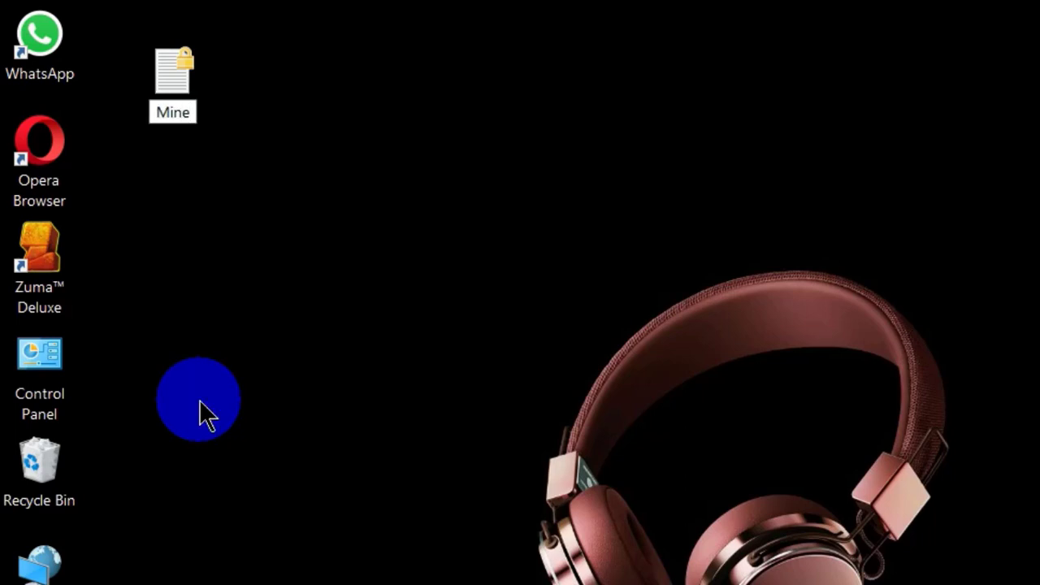
{"action": "key", "text": "Return"}
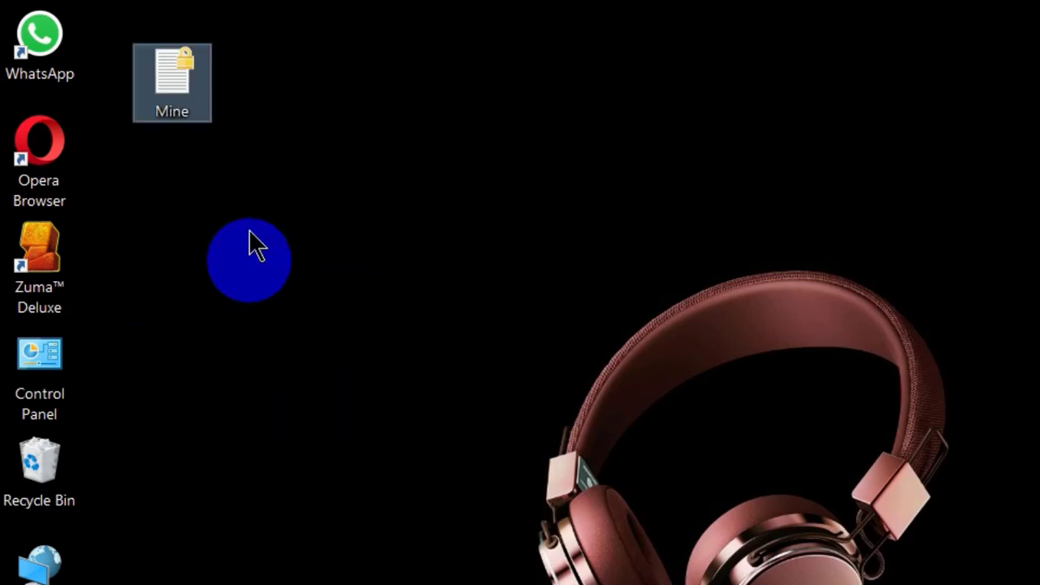
- Open Mine in Notepad, paste the copied TEST DOCUMENTS path, and save the file
{"action": "double_click", "coordinate": [176, 81]}
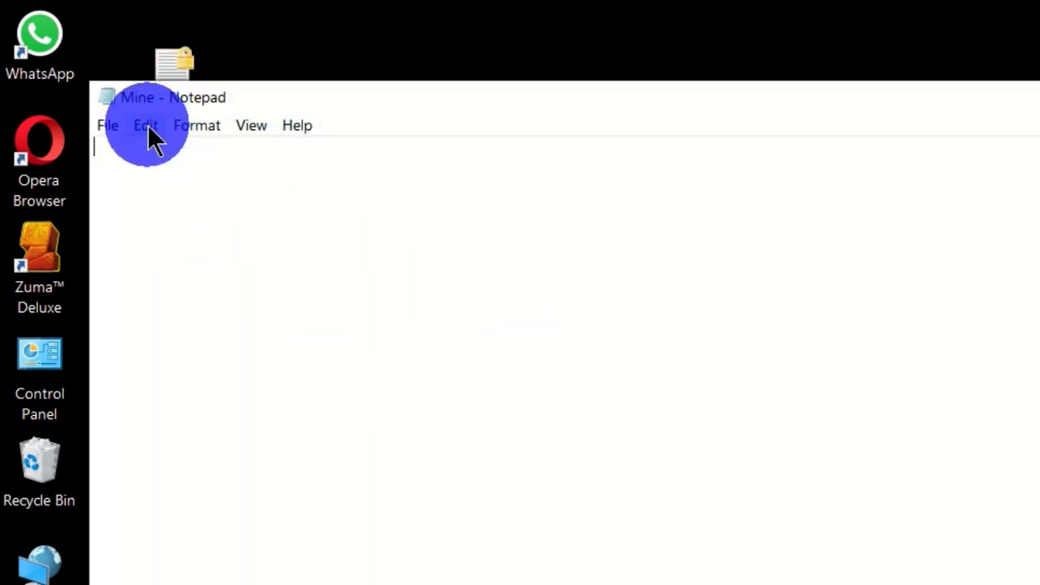
{"action": "left_click", "coordinate": [147, 125]}
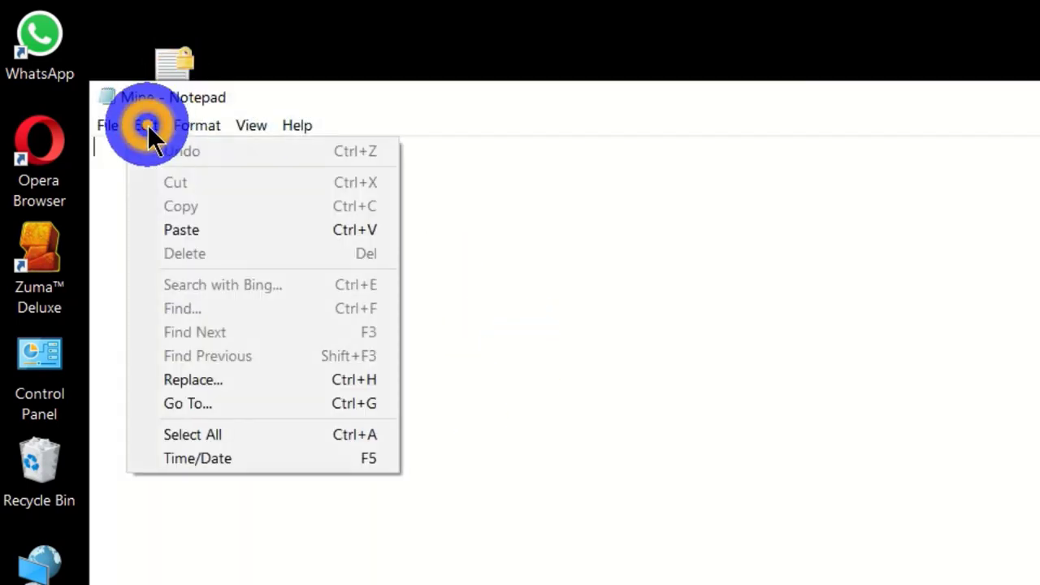
{"action": "left_click", "coordinate": [213, 231]}
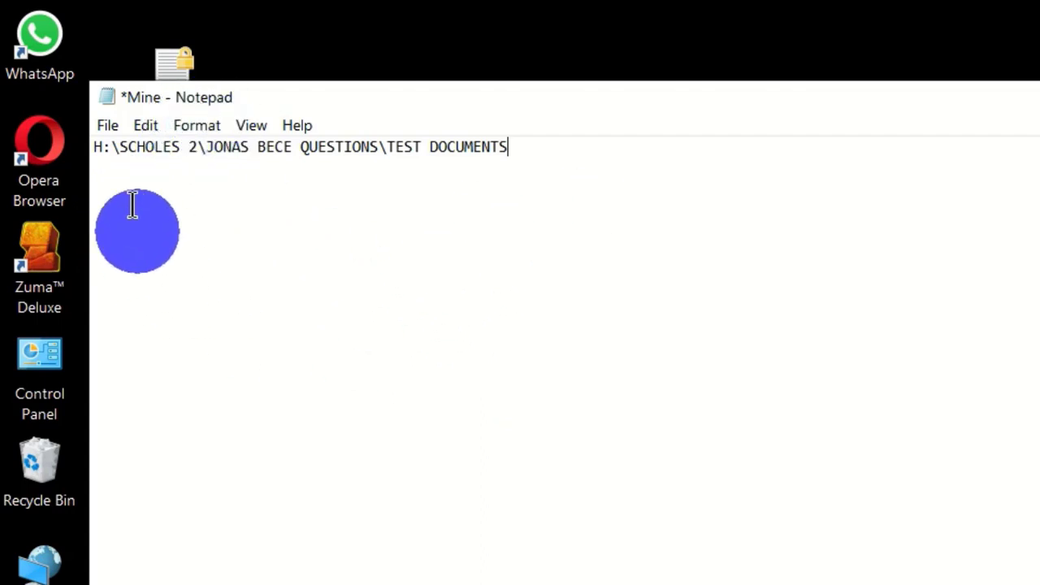
{"action": "left_click", "coordinate": [107, 126]}
{"action": "left_click", "coordinate": [158, 221]}
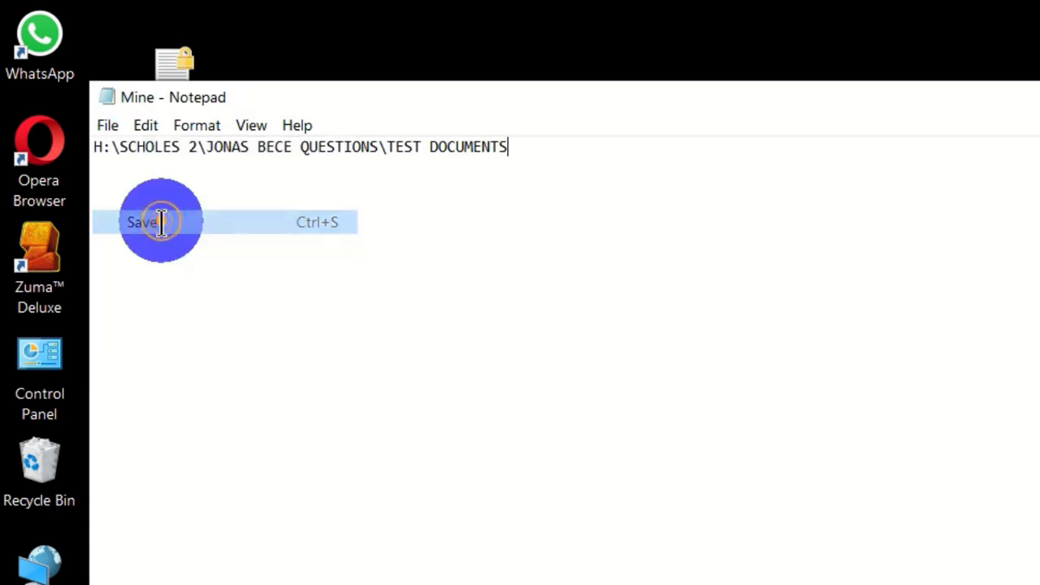
- Close Notepad and refresh the desktop
{"action": "left_click", "coordinate": [922, 75]}
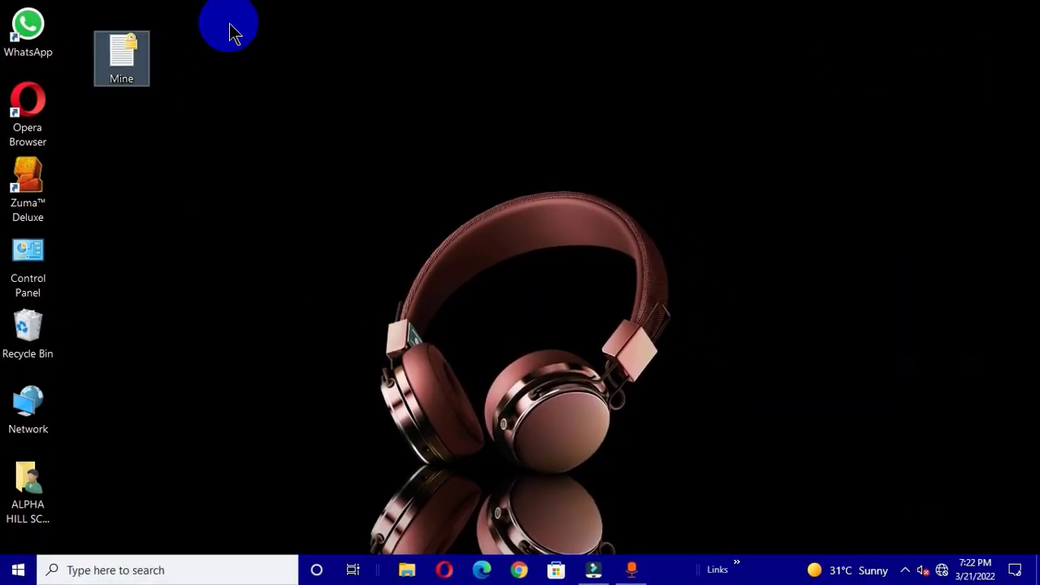
{"action": "right_click", "coordinate": [232, 26]}
{"action": "left_click", "coordinate": [278, 72]}
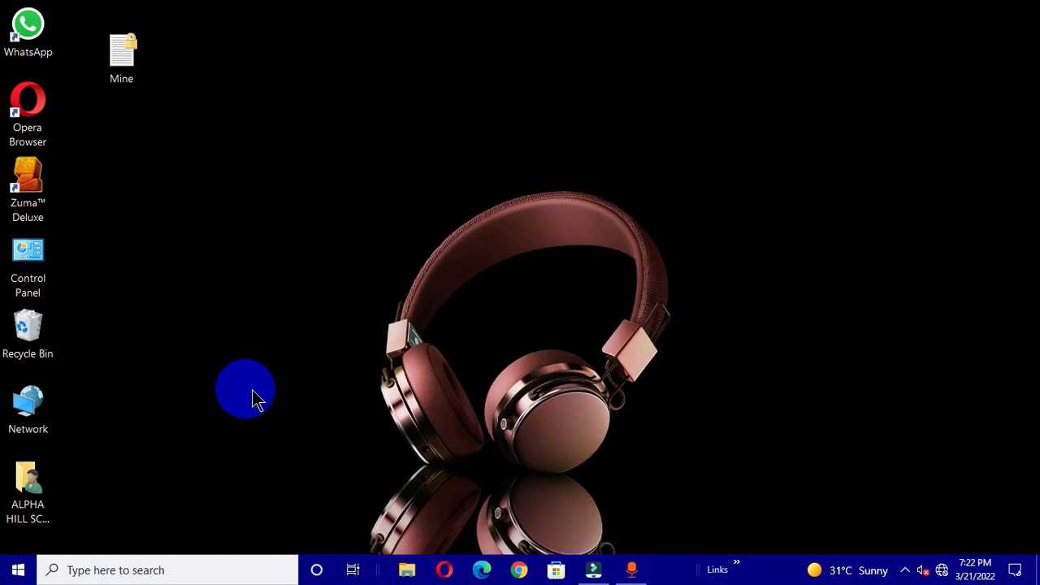
- Reopen Mine, select and copy the saved TEST DOCUMENTS path, and close Notepad
{"action": "double_click", "coordinate": [123, 57]}
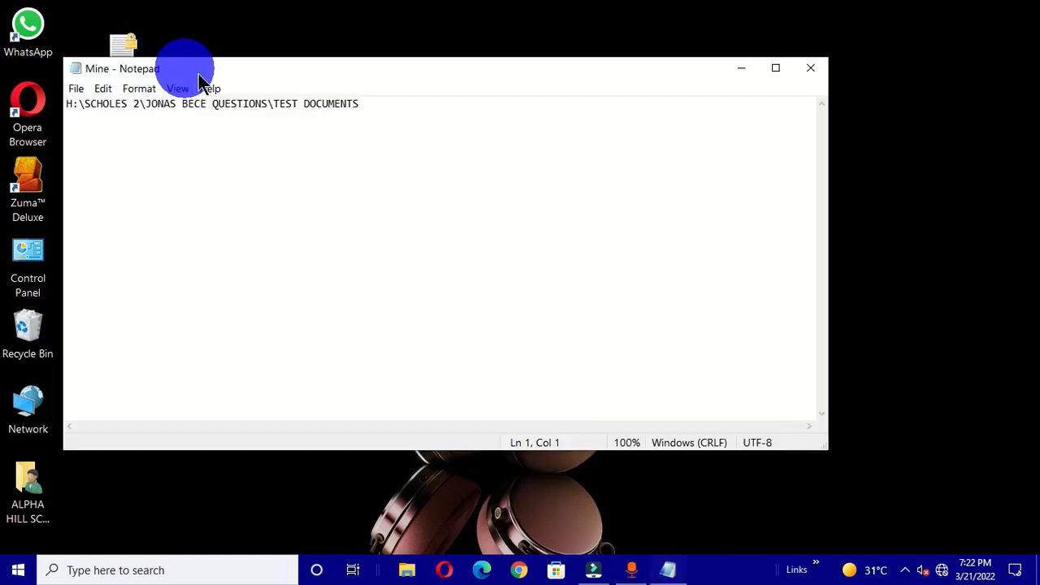
{"action": "left_click_drag", "start_coordinate": [378, 105], "coordinate": [50, 109]}
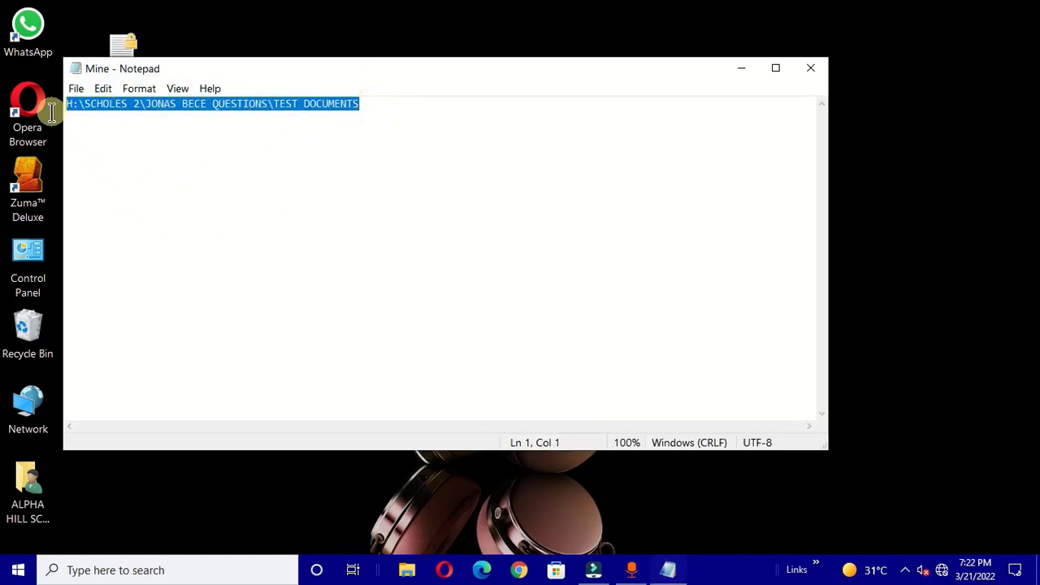
{"action": "right_click", "coordinate": [103, 110]}
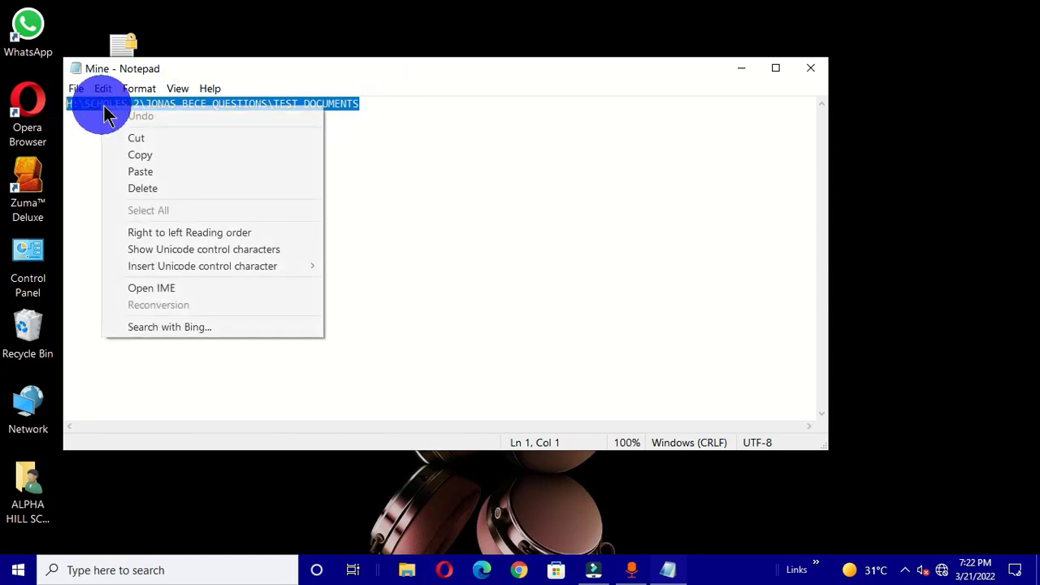
{"action": "left_click", "coordinate": [161, 154]}
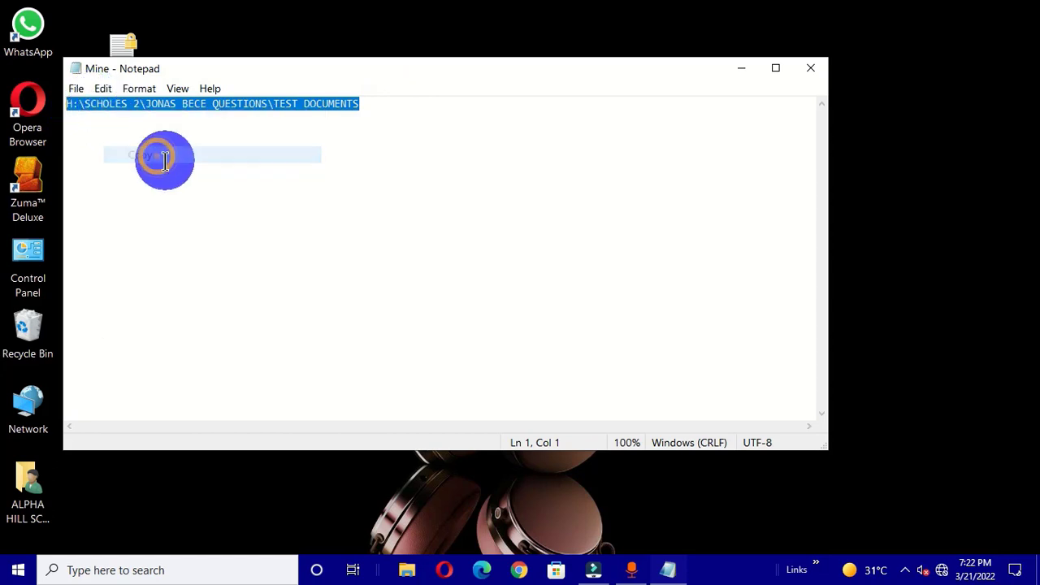
{"action": "left_click", "coordinate": [103, 88]}
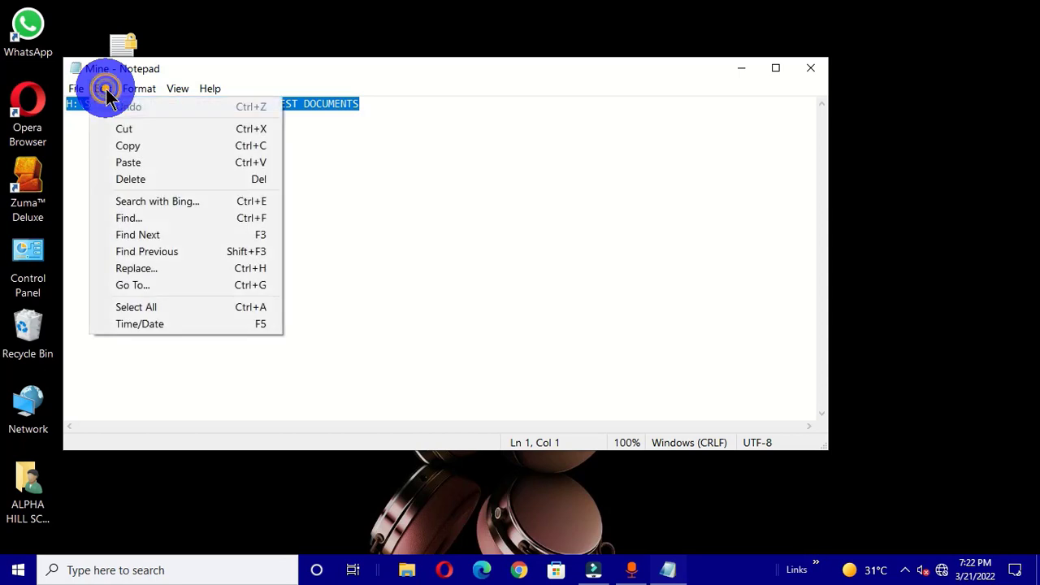
{"action": "left_click", "coordinate": [235, 147]}
{"action": "left_click", "coordinate": [337, 153]}
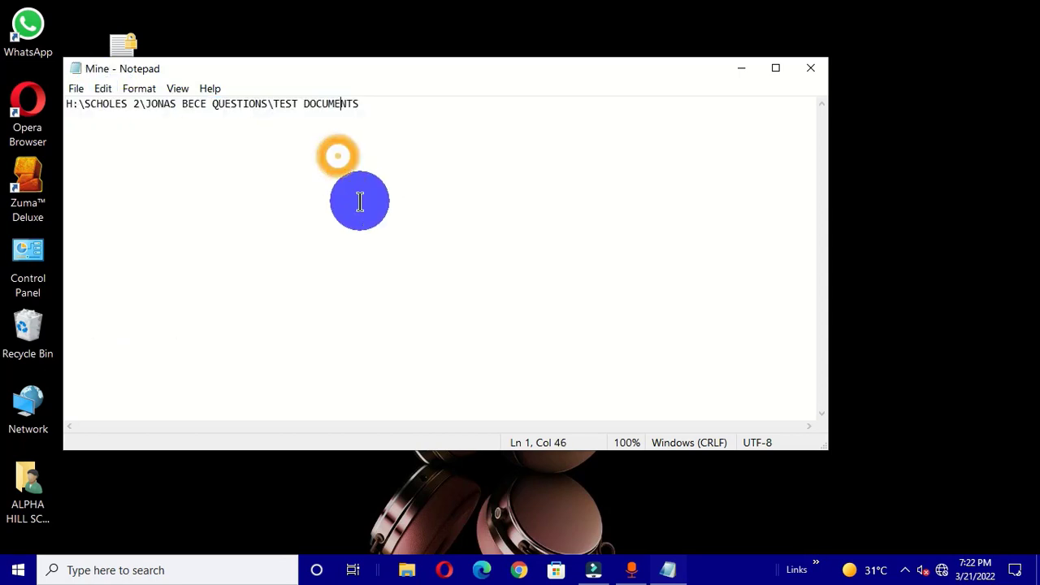
{"action": "left_click", "coordinate": [812, 68]}
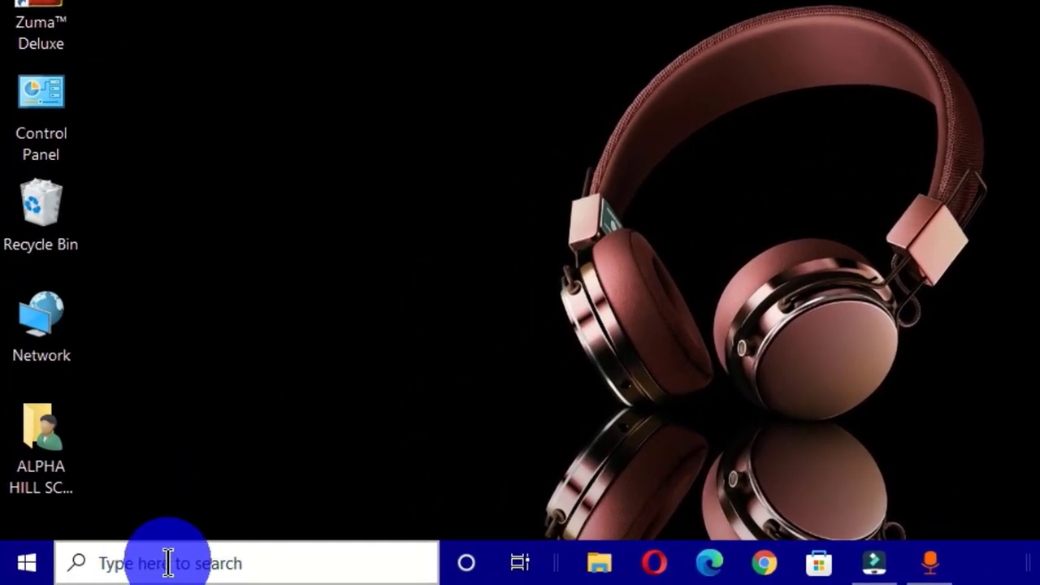
- Paste the copied path into the taskbar search and open the TEST DOCUMENTS folder result
{"action": "left_click", "coordinate": [168, 562]}
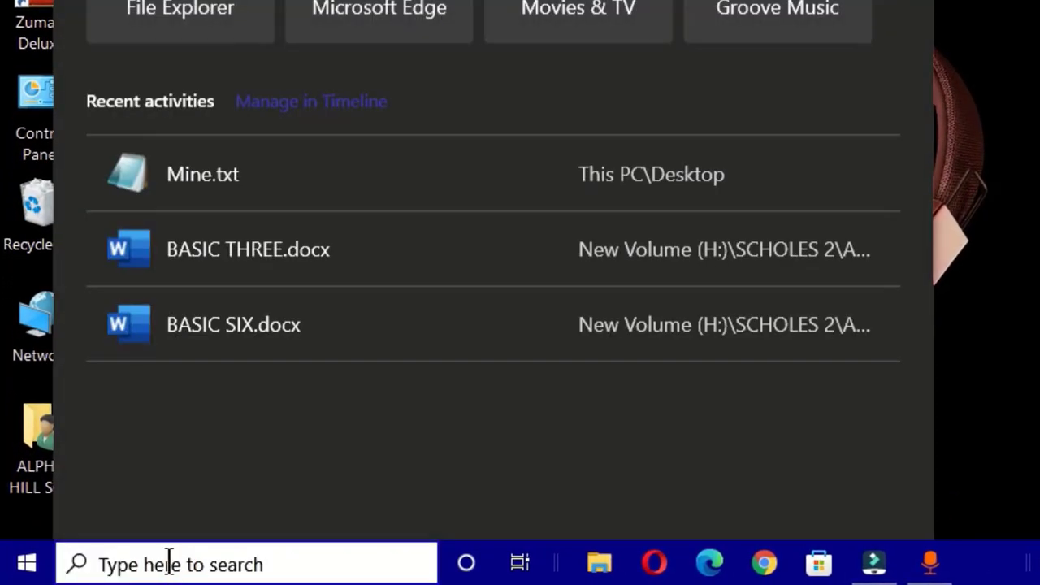
{"action": "right_click", "coordinate": [171, 564]}
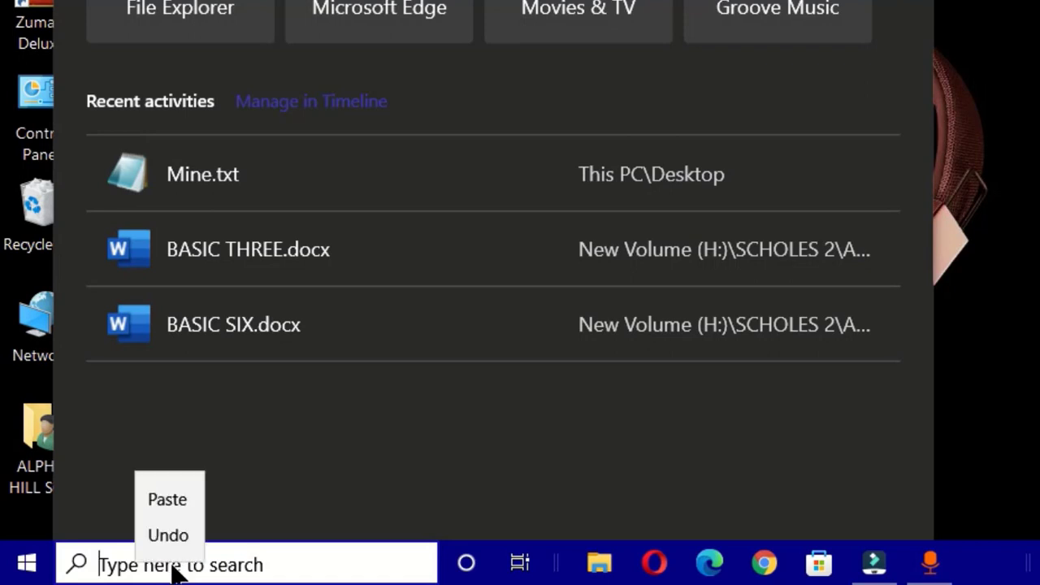
{"action": "left_click", "coordinate": [168, 502]}
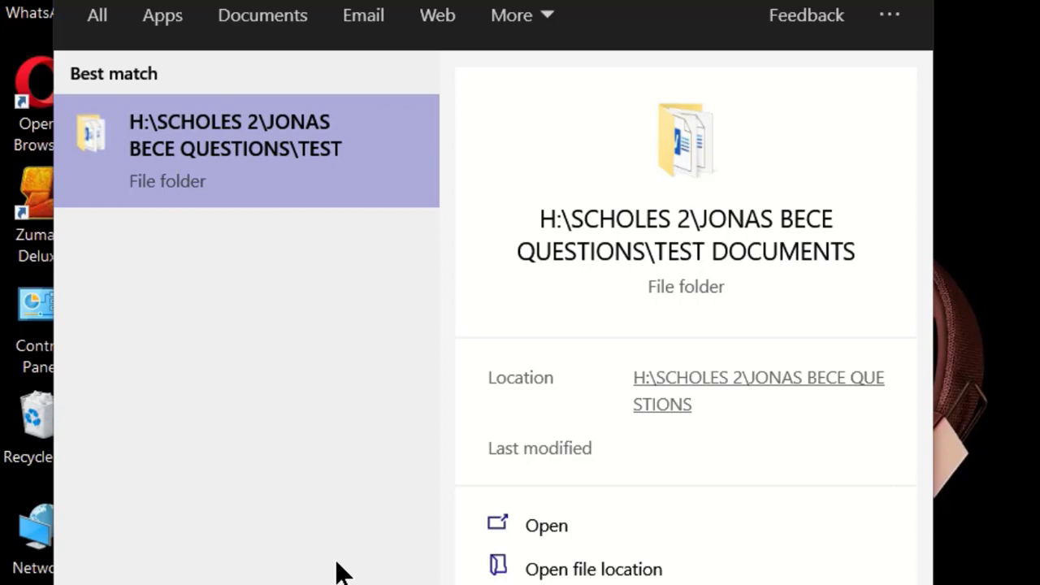
{"action": "key", "text": "Return"}
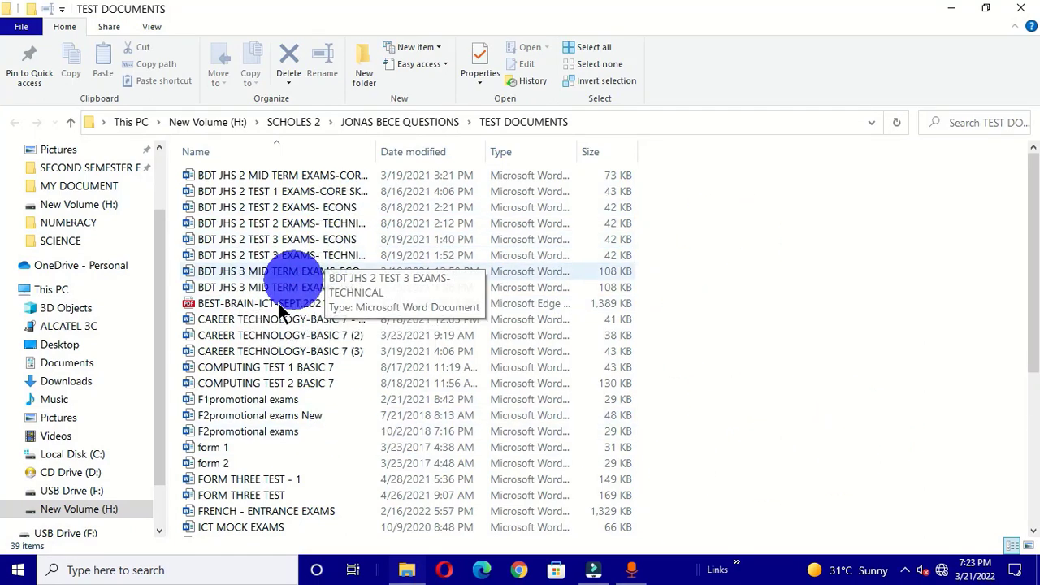
- Put away the folder window, paste the path into Windows Search again, and open the TEST DOCUMENTS match
{"action": "left_click", "coordinate": [1021, 8]}
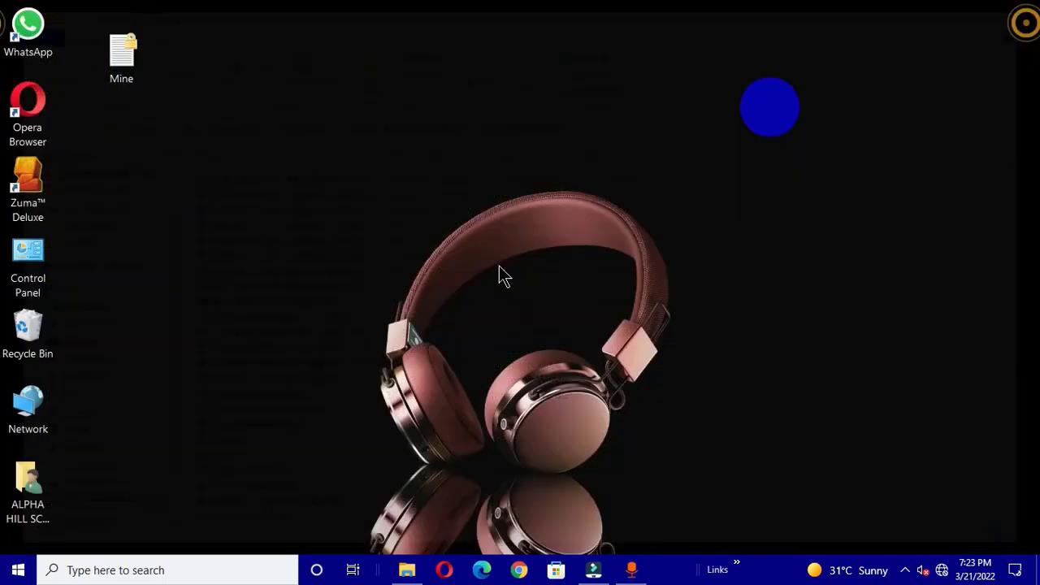
{"action": "left_click", "coordinate": [123, 569]}
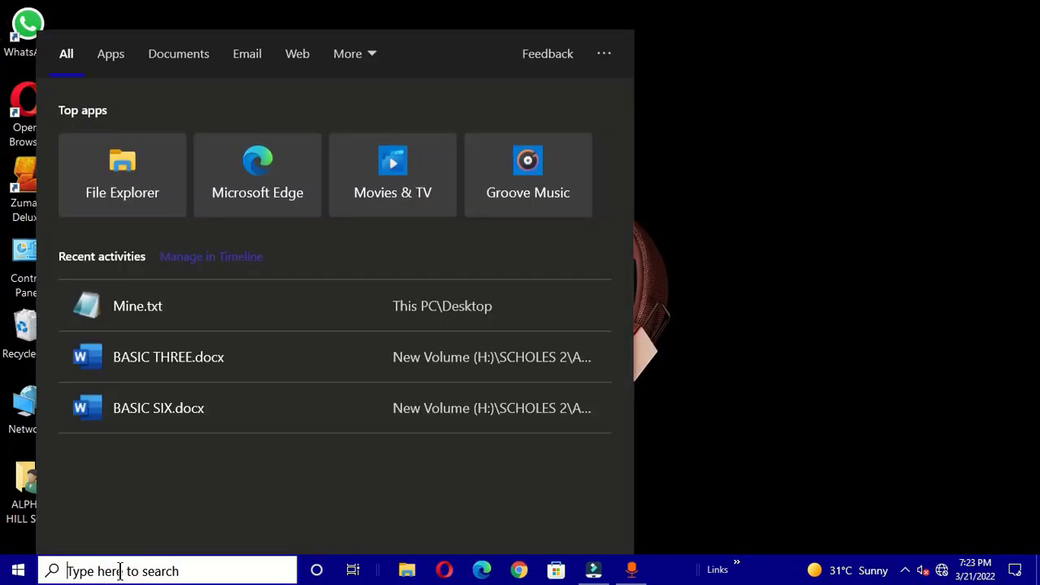
{"action": "key", "text": "ctrl+v"}
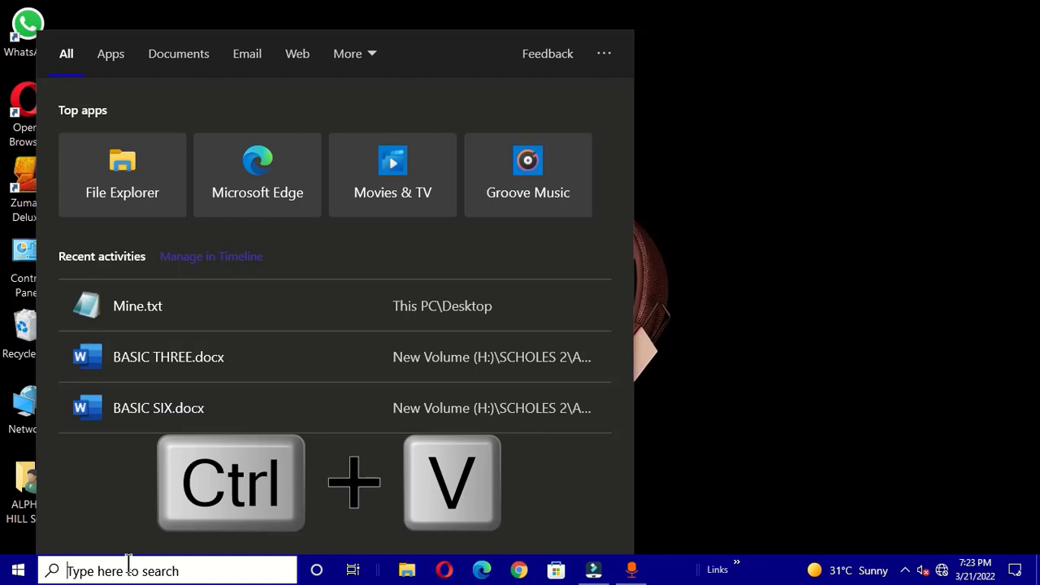
{"action": "key", "text": "ctrl+v"}
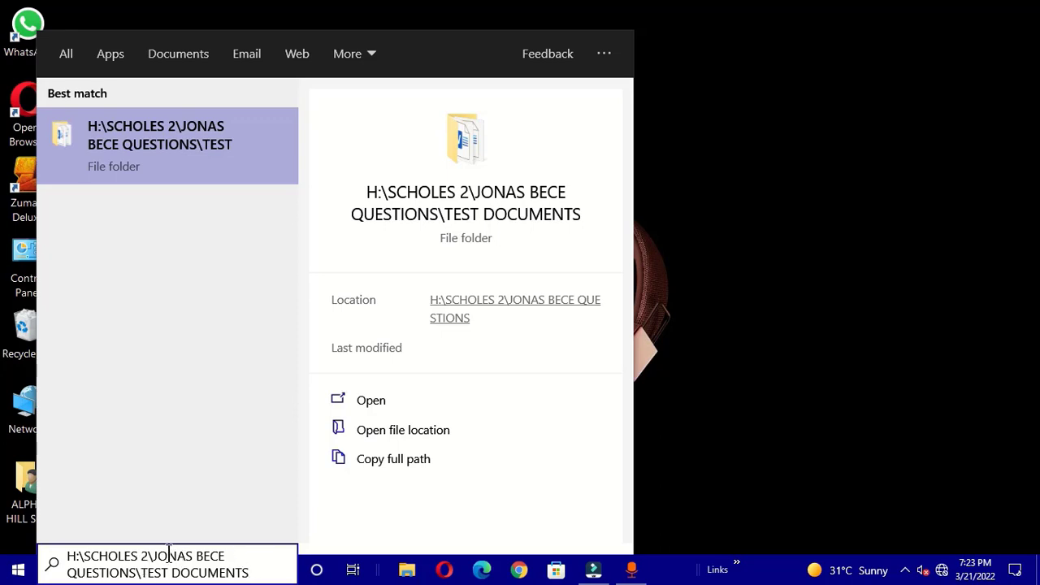
{"action": "left_click", "coordinate": [164, 140]}
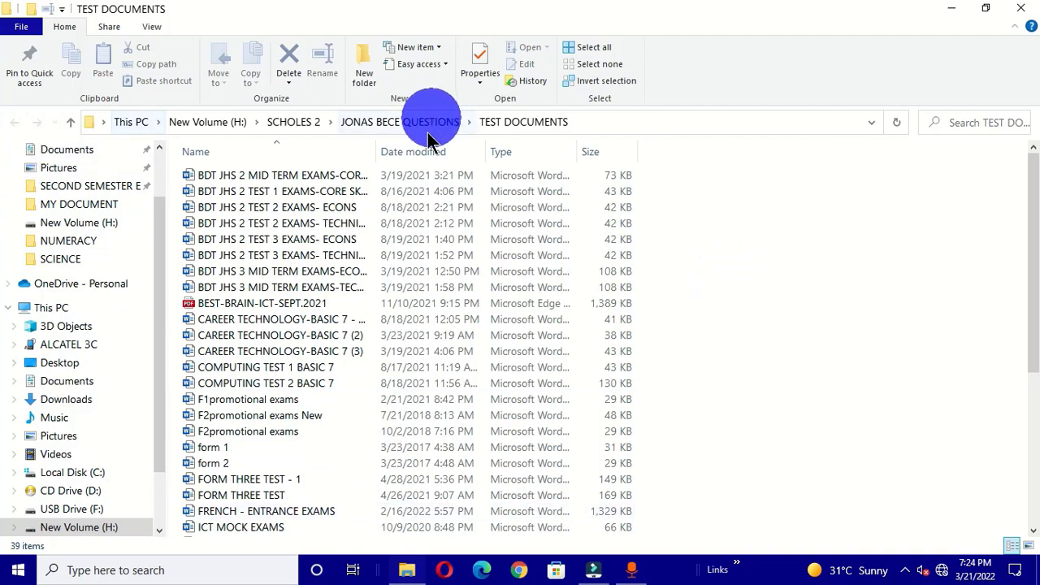
- Close the TEST DOCUMENTS window and open H:\SCHOLES 2\JONAS PDF FILES\JONAS THIRD TERM LESSON NOTES PDF
{"action": "left_click", "coordinate": [1020, 11]}
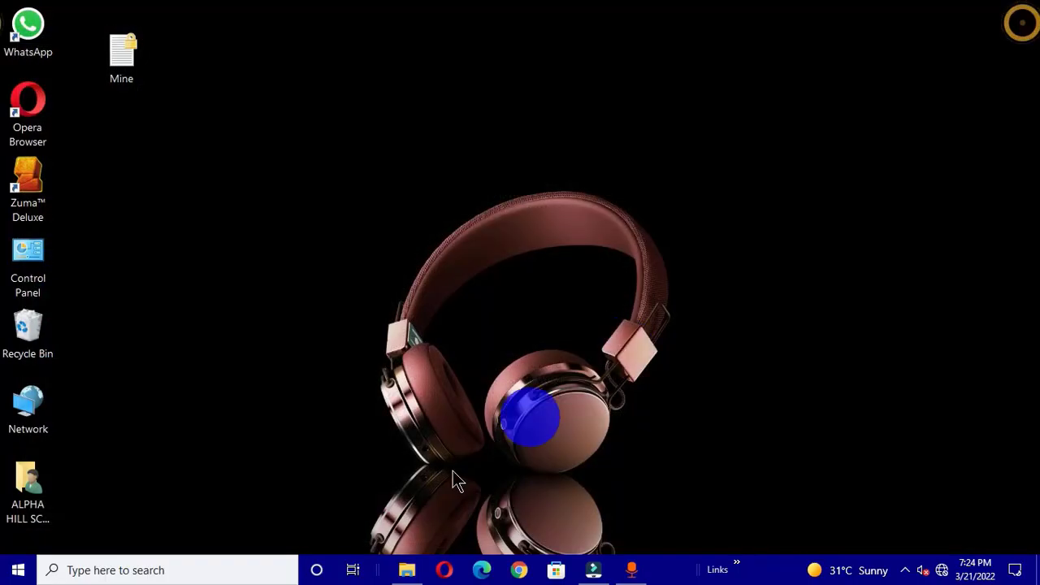
{"action": "left_click", "coordinate": [406, 571]}
{"action": "scroll", "coordinate": [154, 211], "scroll_direction": "down", "scroll_amount": 3}
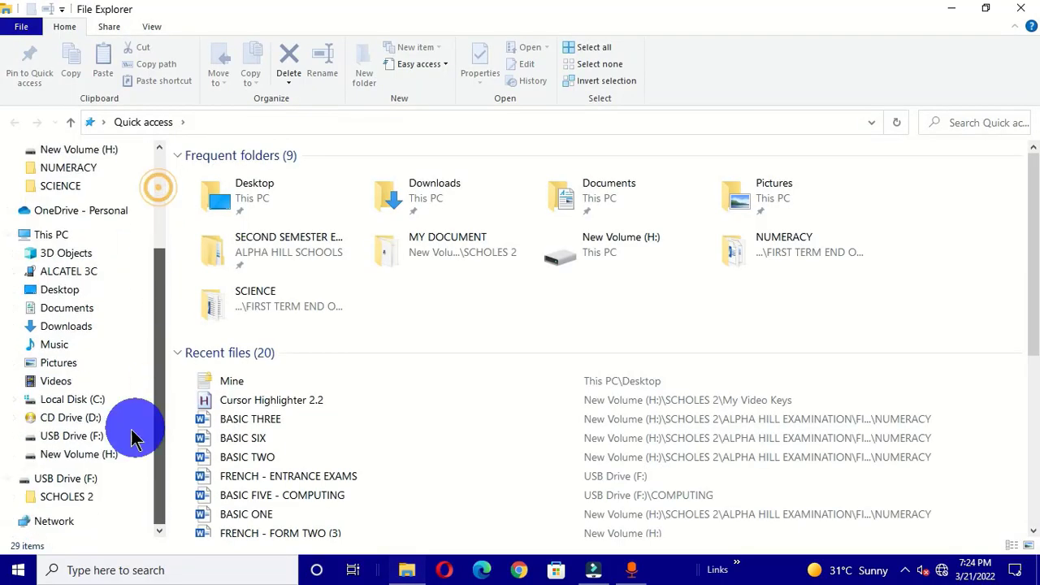
{"action": "double_click", "coordinate": [307, 193]}
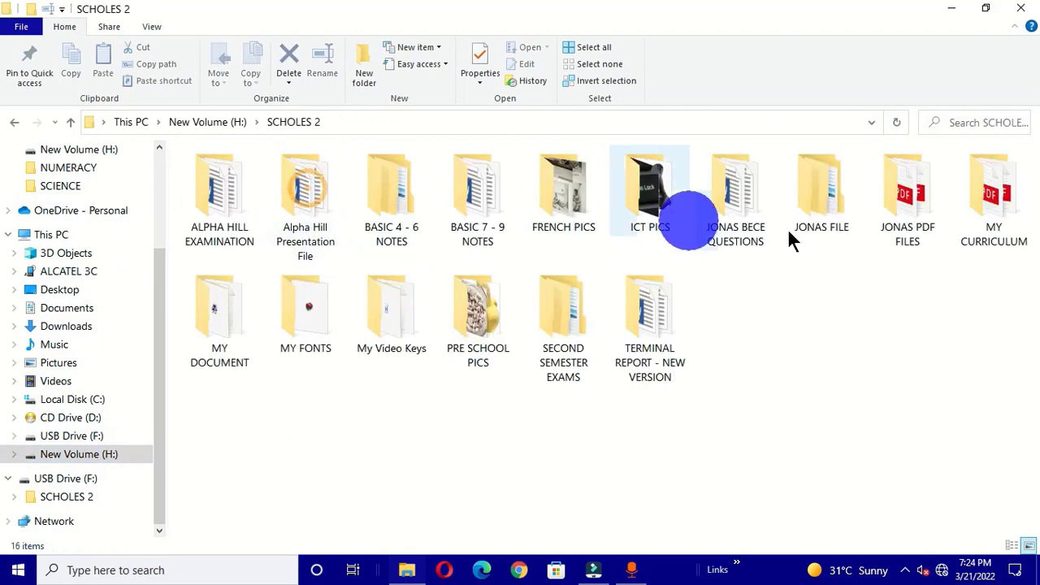
{"action": "double_click", "coordinate": [920, 203]}
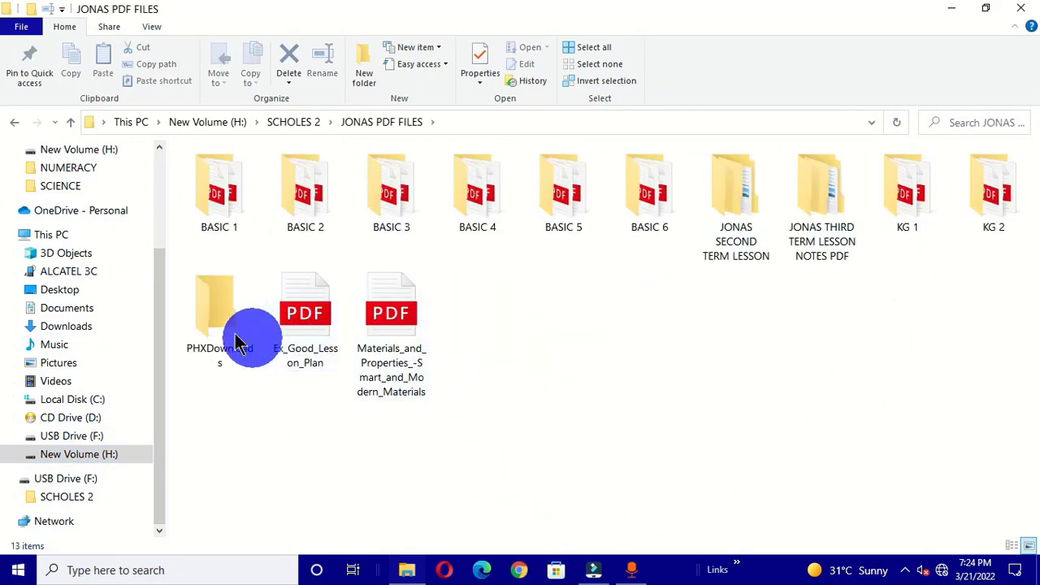
{"action": "double_click", "coordinate": [821, 191]}
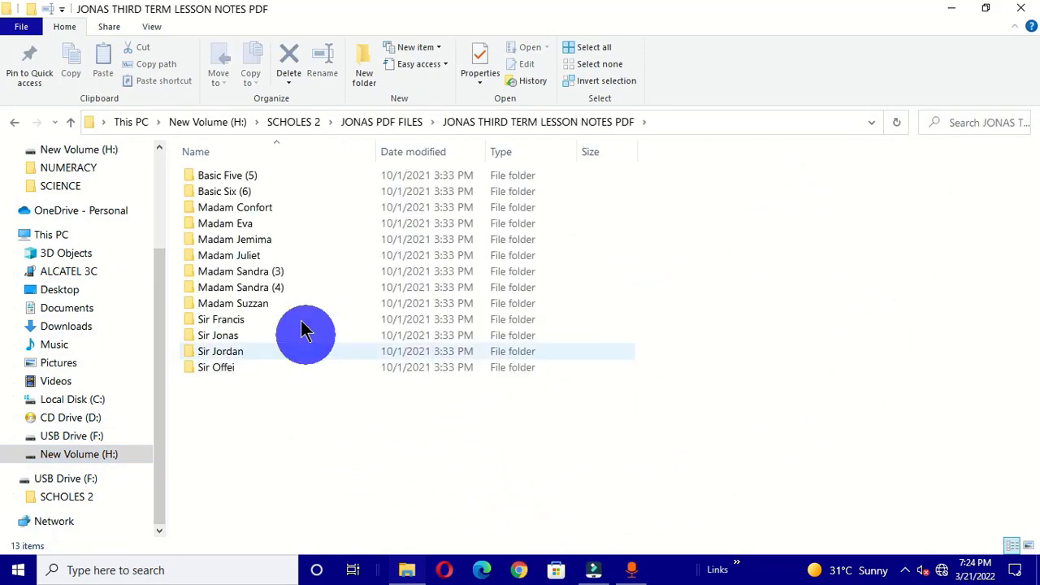
- Copy the JONAS THIRD TERM LESSON NOTES PDF folder's full path from the address bar
{"action": "left_click", "coordinate": [697, 120]}
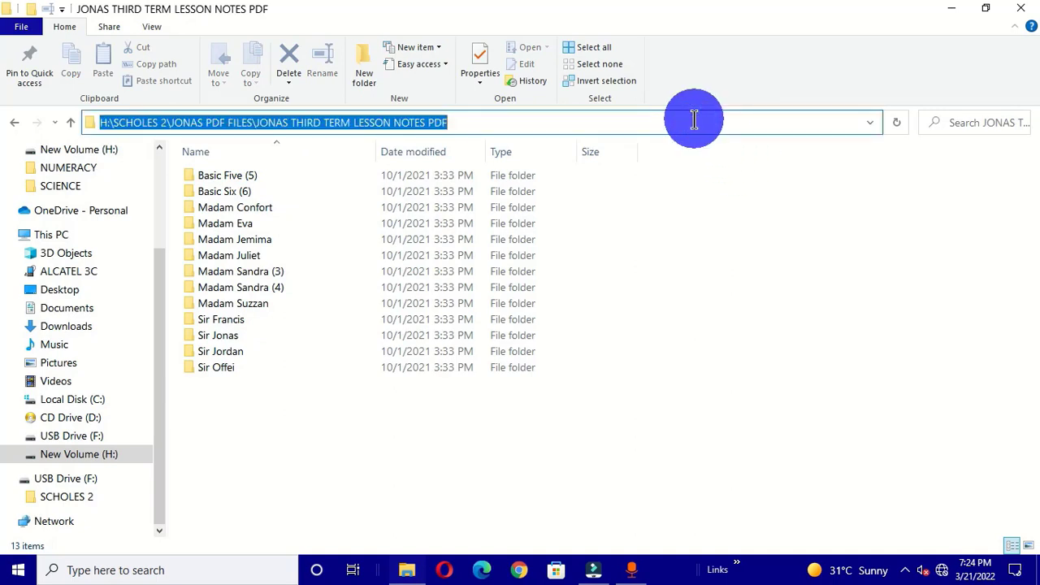
{"action": "right_click", "coordinate": [328, 122]}
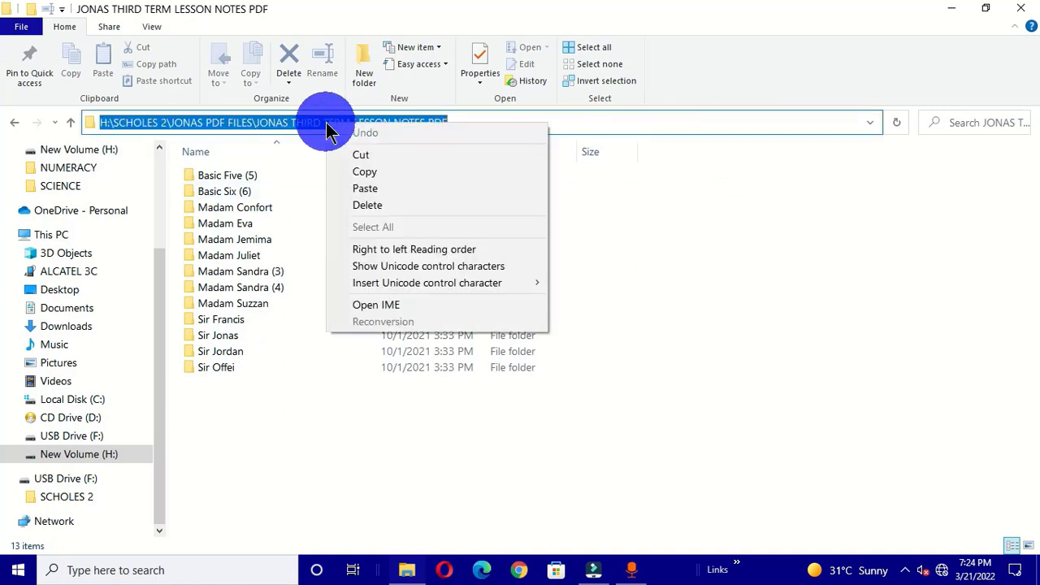
{"action": "left_click", "coordinate": [374, 181]}
- Open Mine from the desktop and paste the JONAS THIRD TERM LESSON NOTES PDF path after the saved one
{"action": "left_click", "coordinate": [950, 9]}
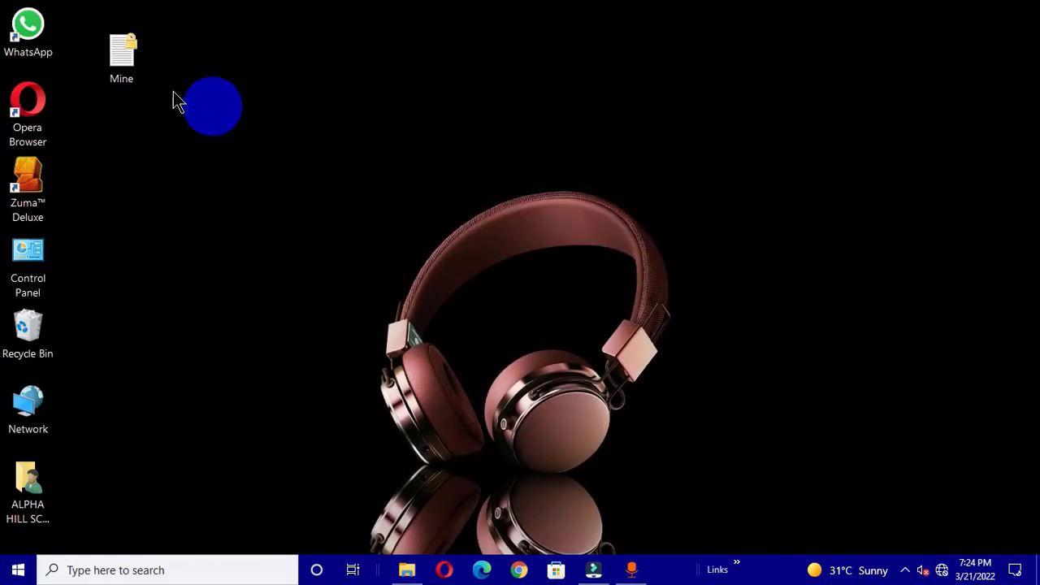
{"action": "left_click", "coordinate": [126, 61]}
{"action": "double_click", "coordinate": [126, 61]}
{"action": "left_click", "coordinate": [380, 109]}
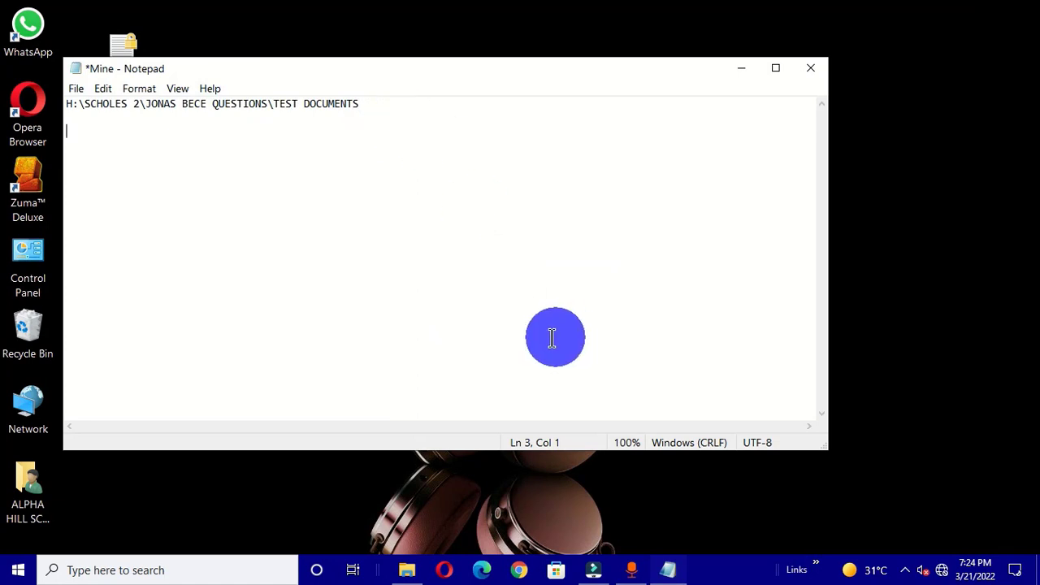
{"action": "key", "text": "ctrl+v"}
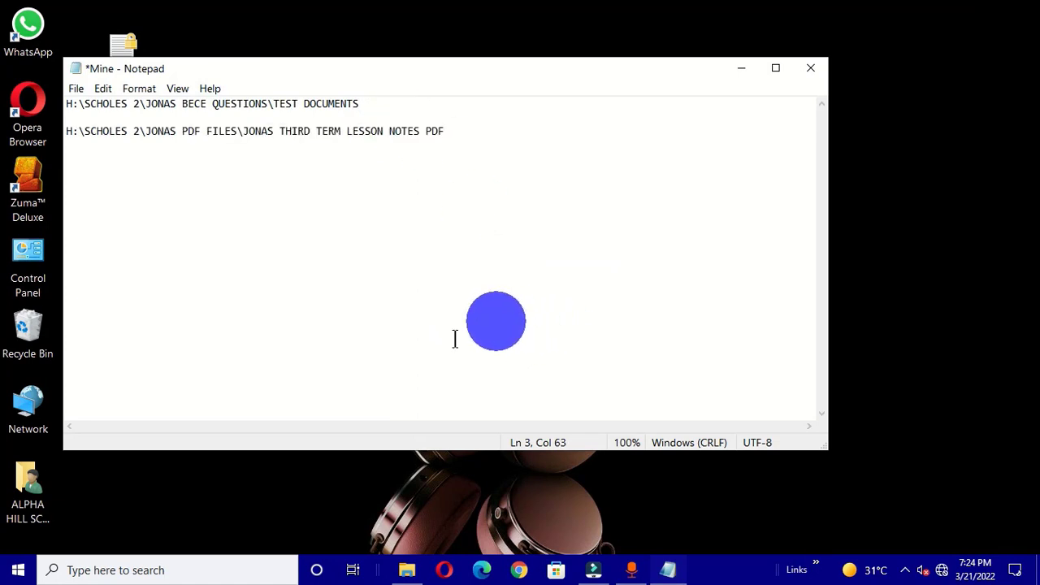
- Select the new path line, copy it, and minimise Notepad
{"action": "left_click", "coordinate": [301, 291]}
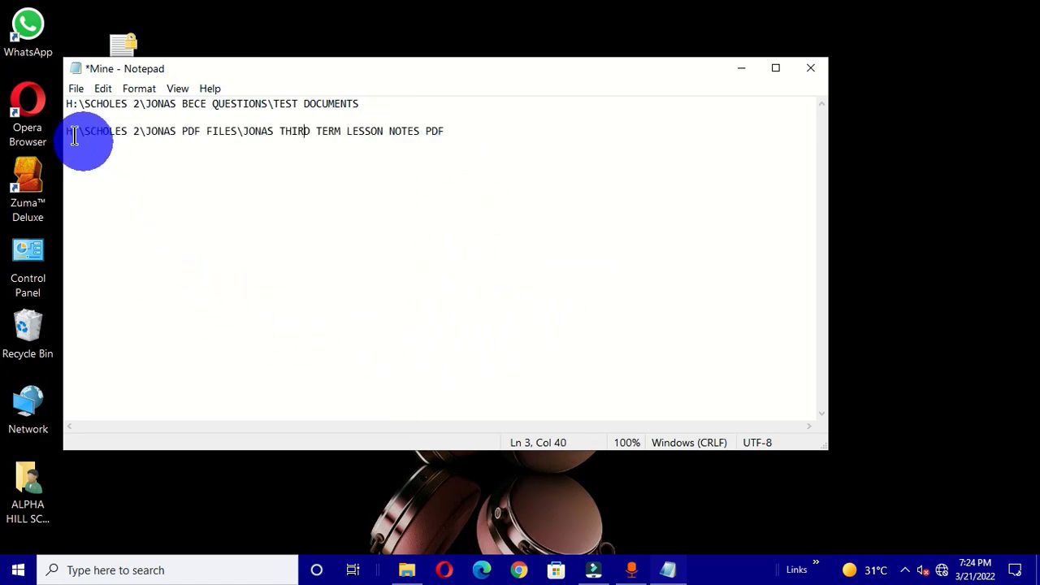
{"action": "left_click_drag", "start_coordinate": [450, 132], "coordinate": [105, 139]}
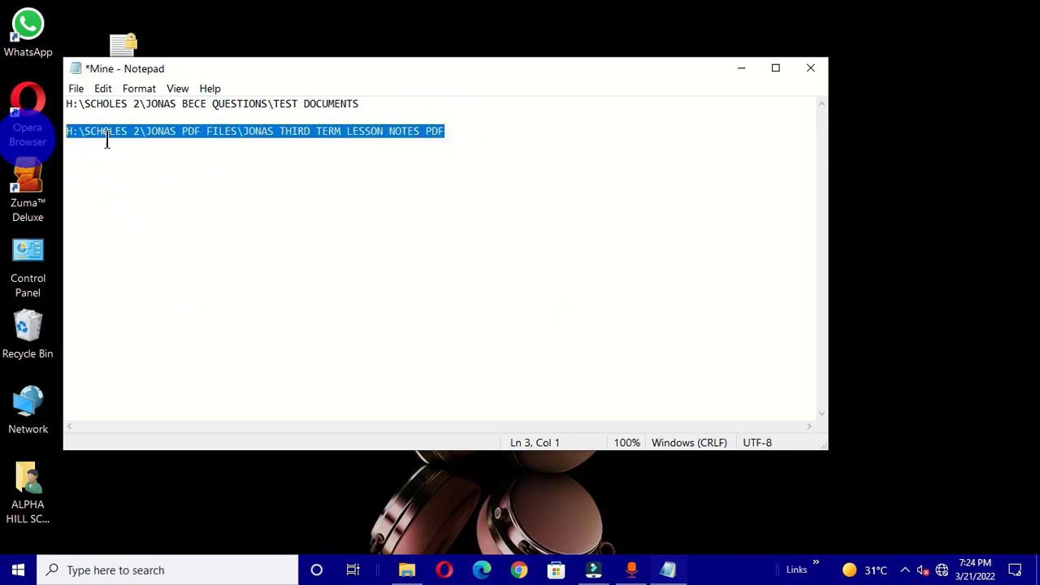
{"action": "right_click", "coordinate": [177, 136]}
{"action": "left_click", "coordinate": [228, 184]}
{"action": "left_click", "coordinate": [739, 70]}
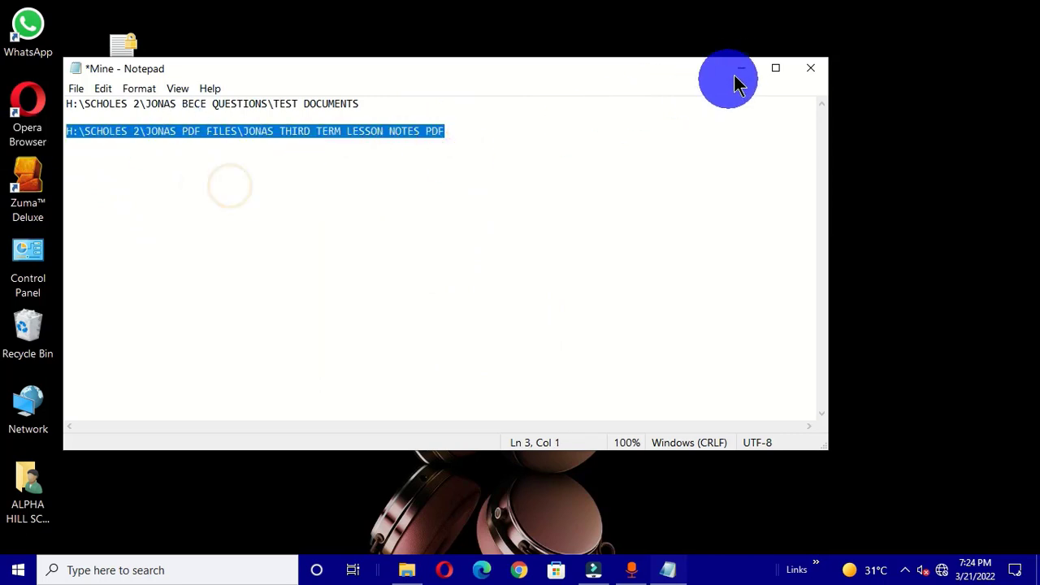
- Search the copied path to open JONAS THIRD TERM LESSON NOTES PDF, then open its Basic Six (6) subfolder
{"action": "left_click", "coordinate": [126, 566]}
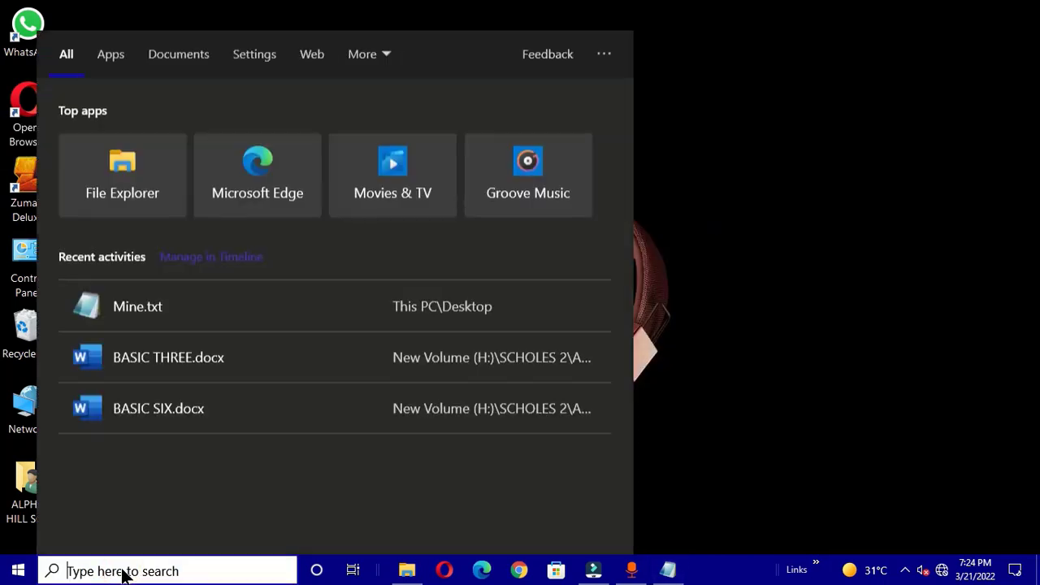
{"action": "key", "text": "ctrl+v"}
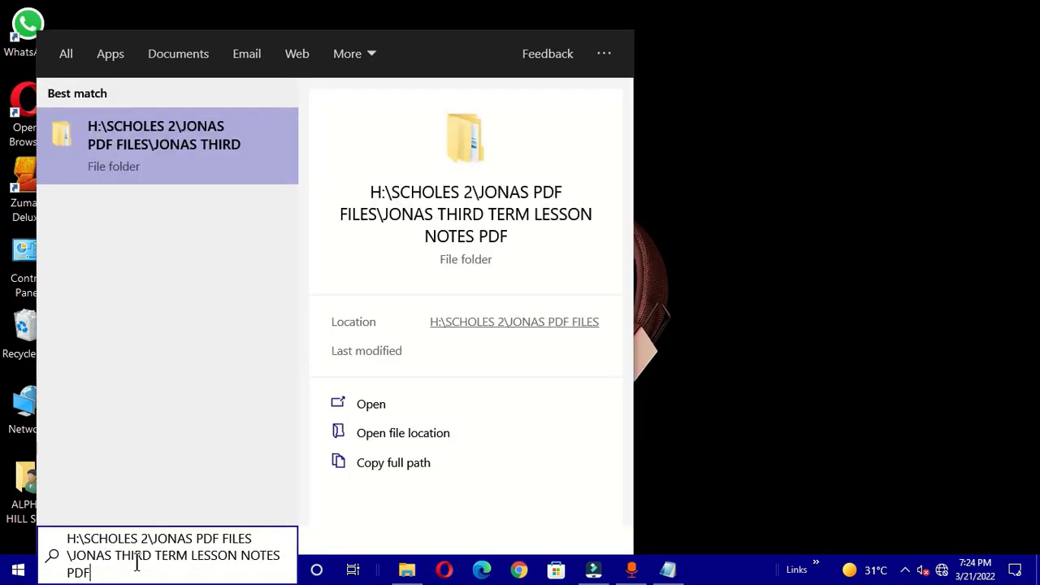
{"action": "key", "text": "Return"}
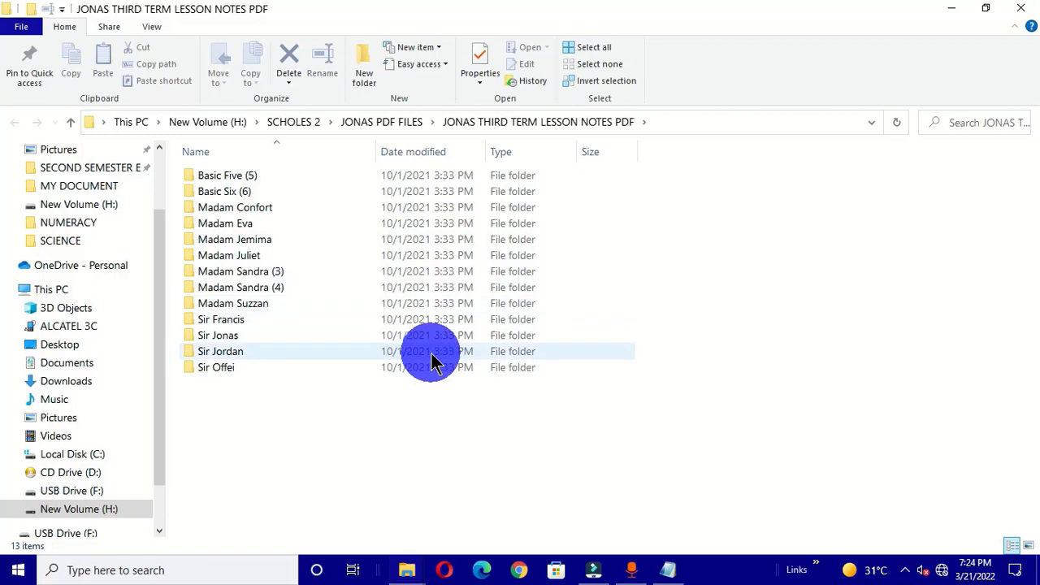
{"action": "left_click", "coordinate": [234, 175]}
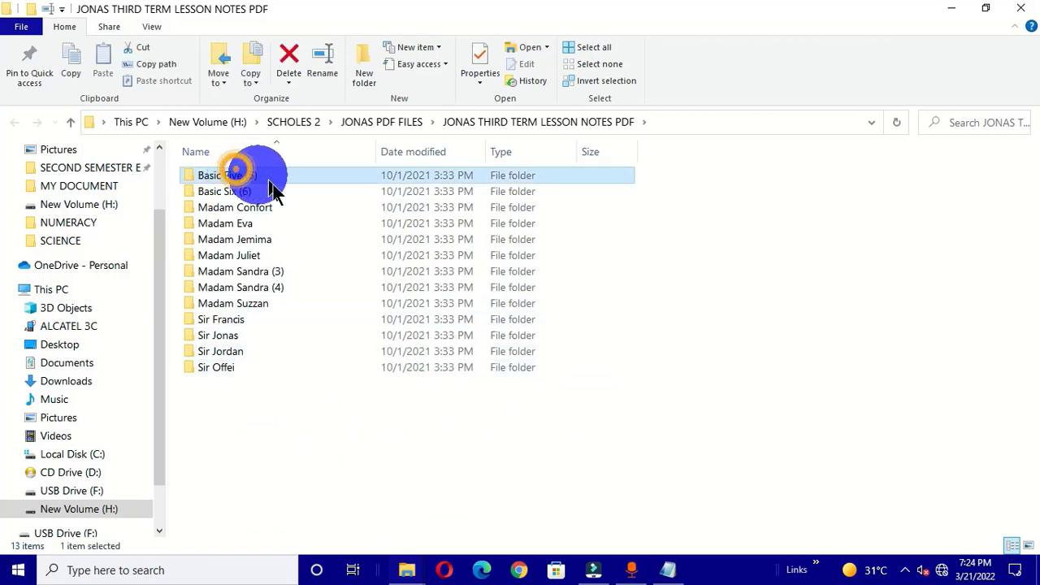
{"action": "double_click", "coordinate": [252, 191]}
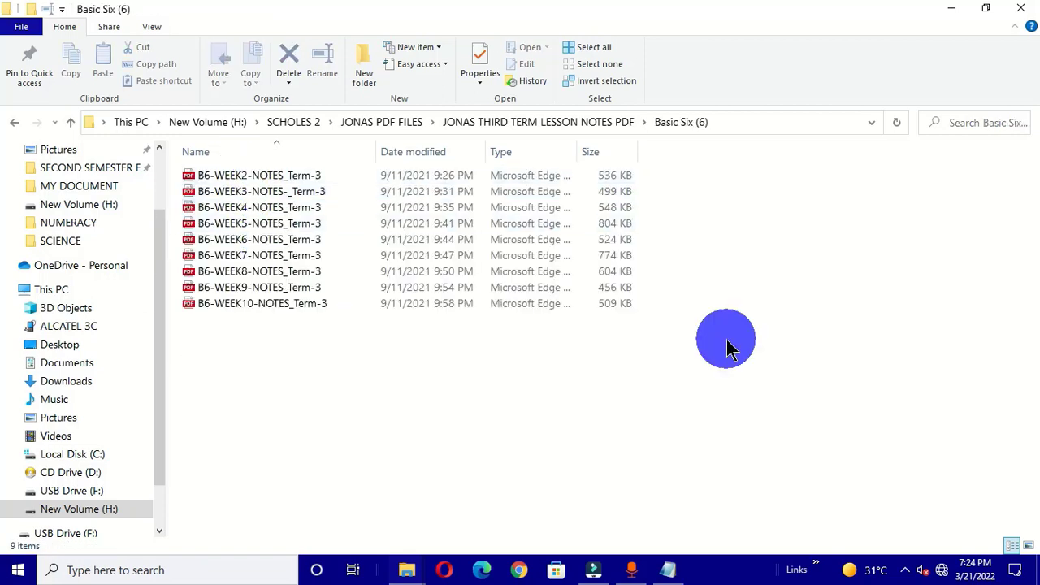